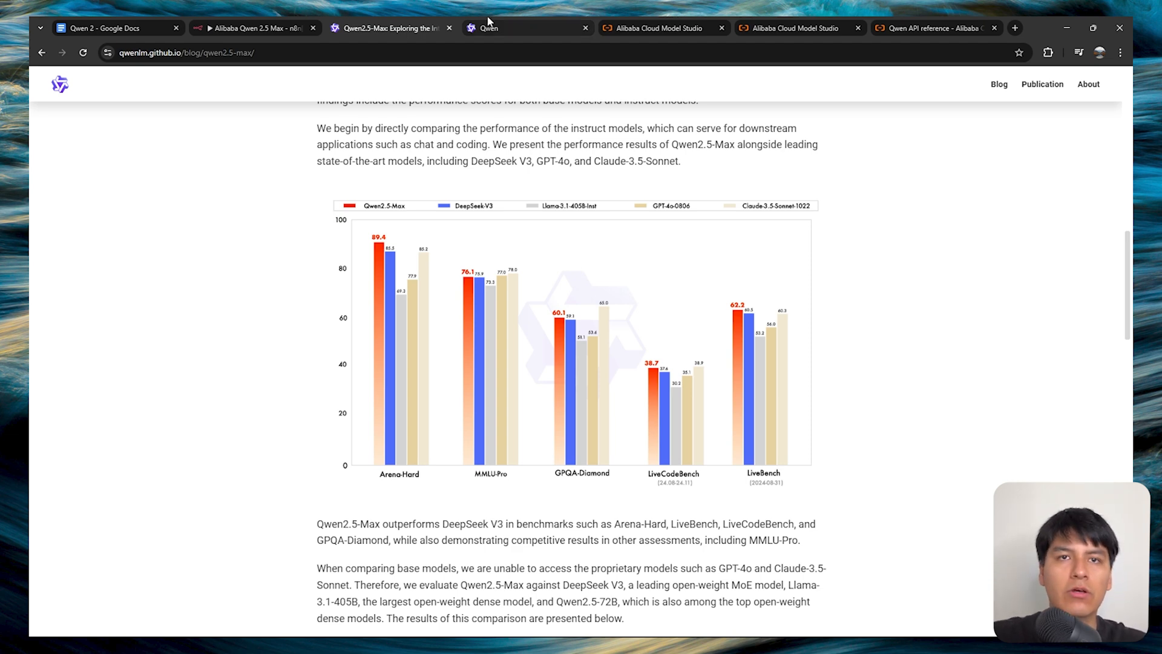
Step: Open the Qwen chat site and view the list of models it offers
{"action": "left_click", "coordinate": [485, 31]}
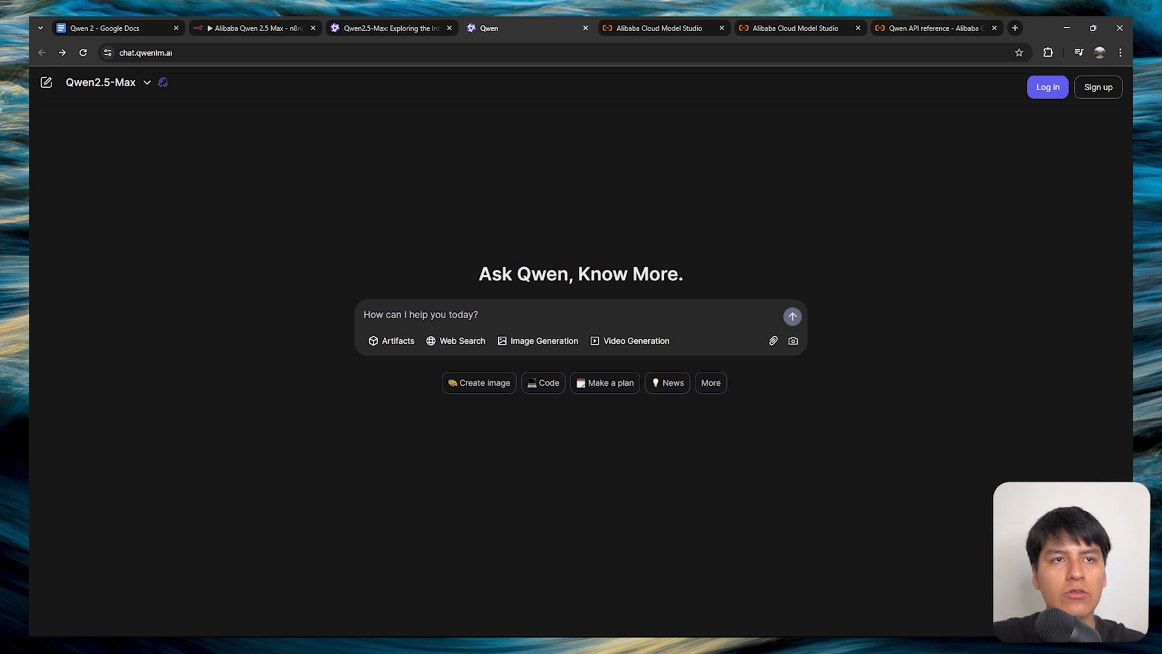
{"action": "left_click", "coordinate": [106, 83]}
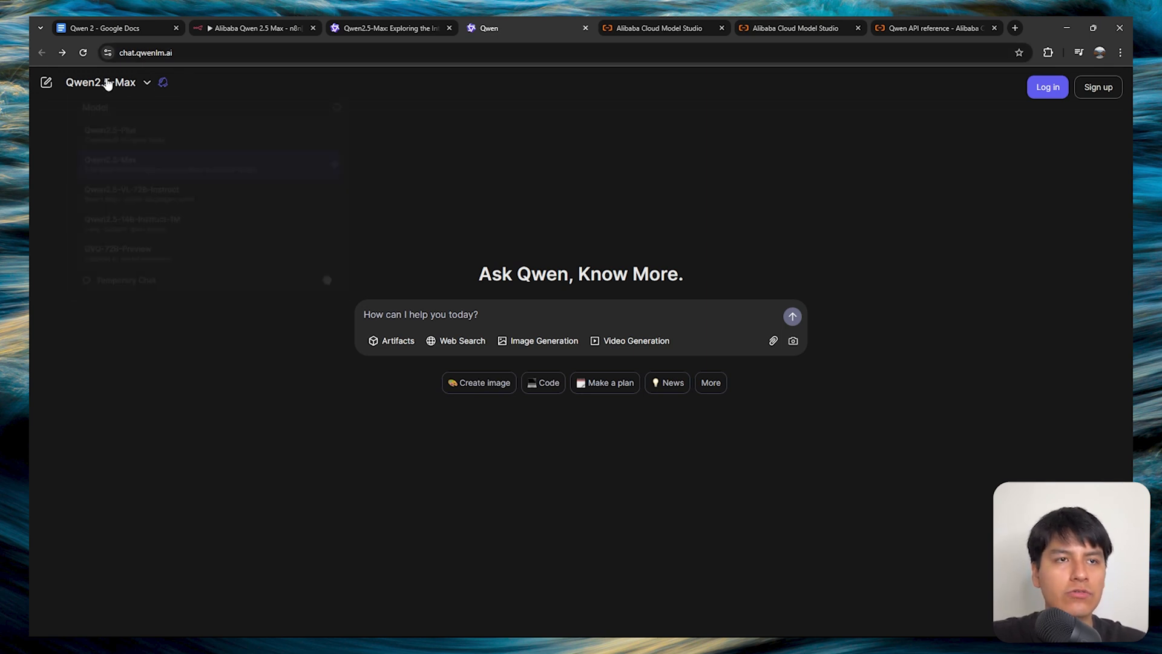
{"action": "left_click", "coordinate": [55, 168]}
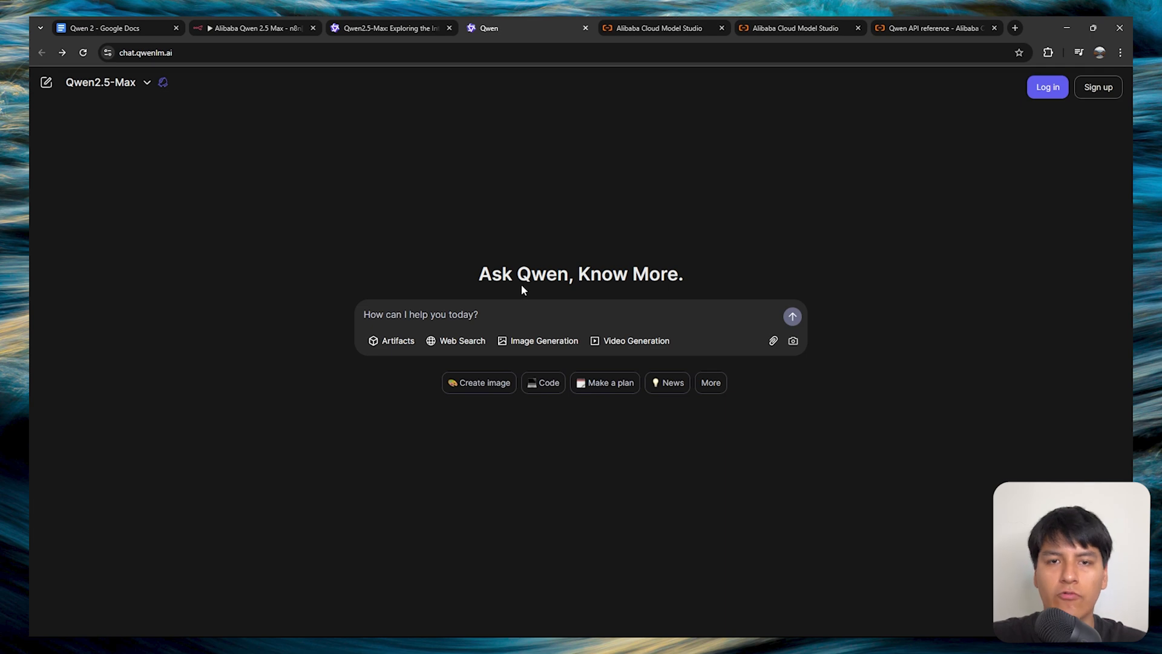
Step: Open the model catalogue in Alibaba Cloud Model Studio and examine the name of the Qwen-Max-2025-01-25 model
{"action": "key", "text": "ctrl+Tab"}
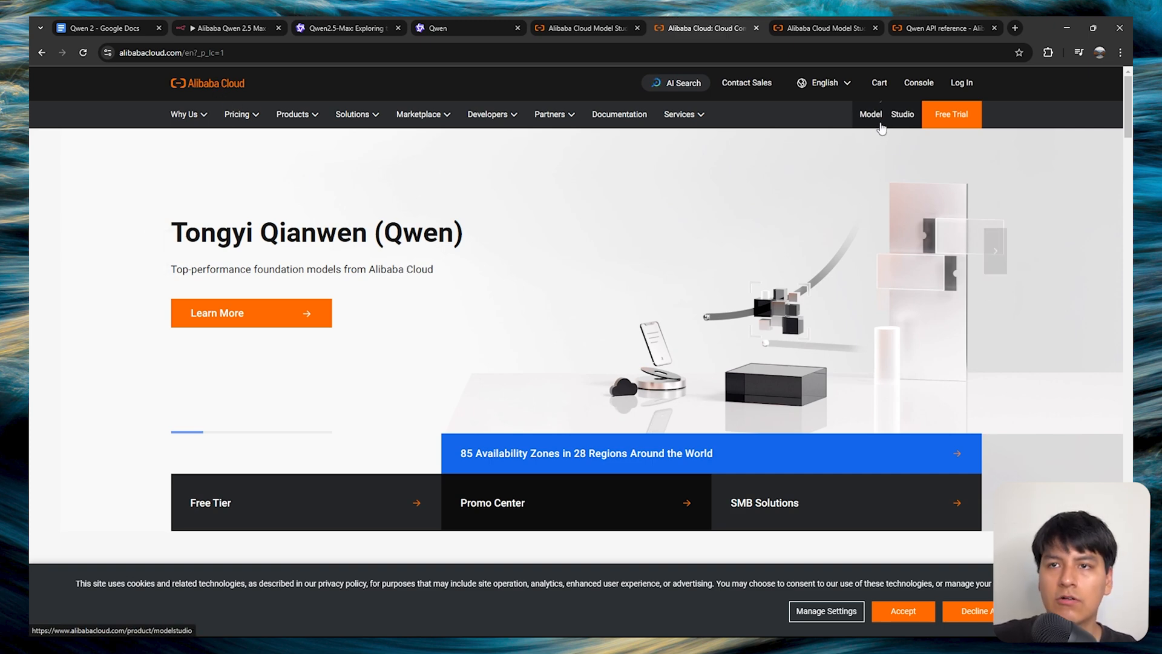
{"action": "left_click", "coordinate": [824, 28]}
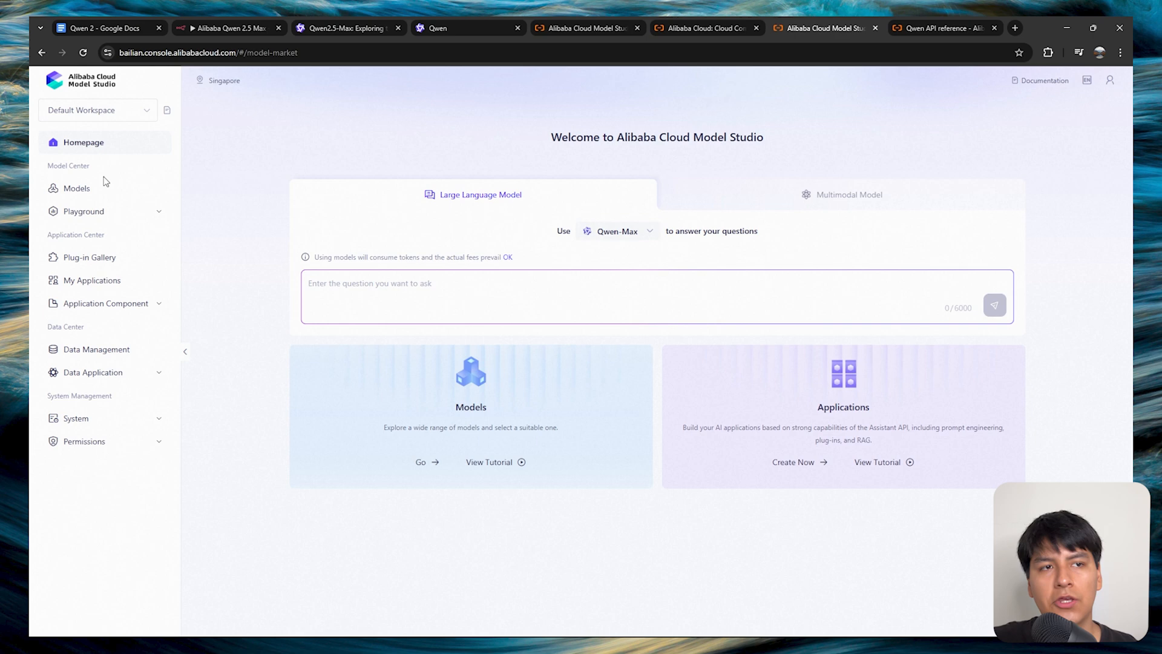
{"action": "left_click", "coordinate": [100, 188]}
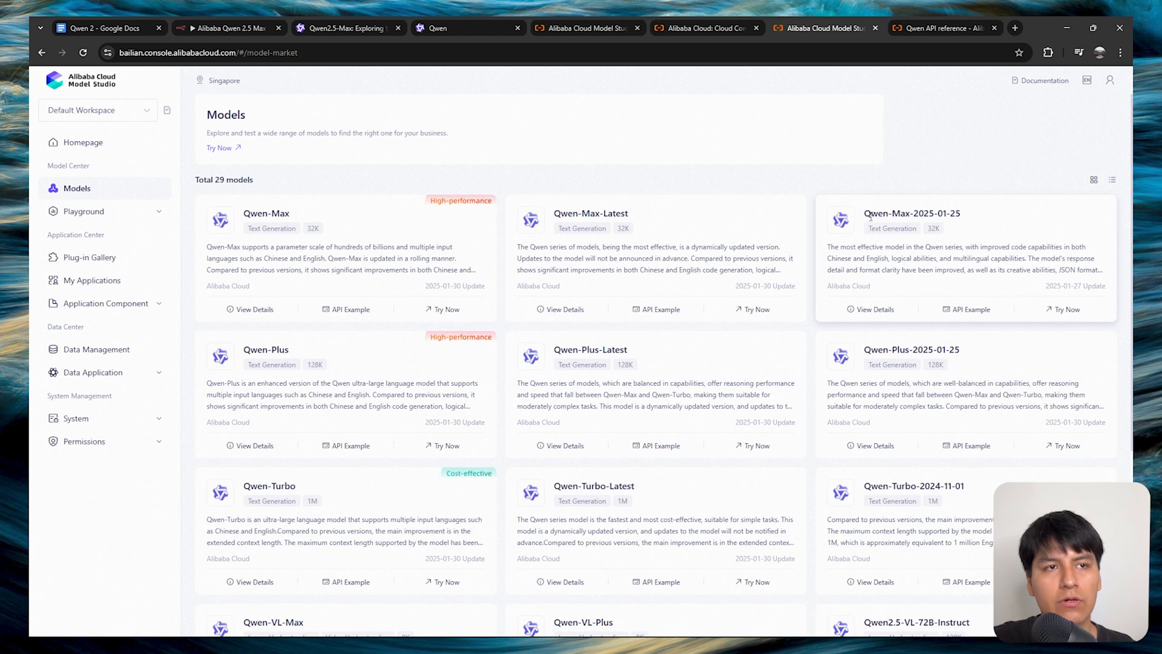
{"action": "left_click_drag", "start_coordinate": [864, 214], "coordinate": [962, 215]}
{"action": "left_click", "coordinate": [944, 185]}
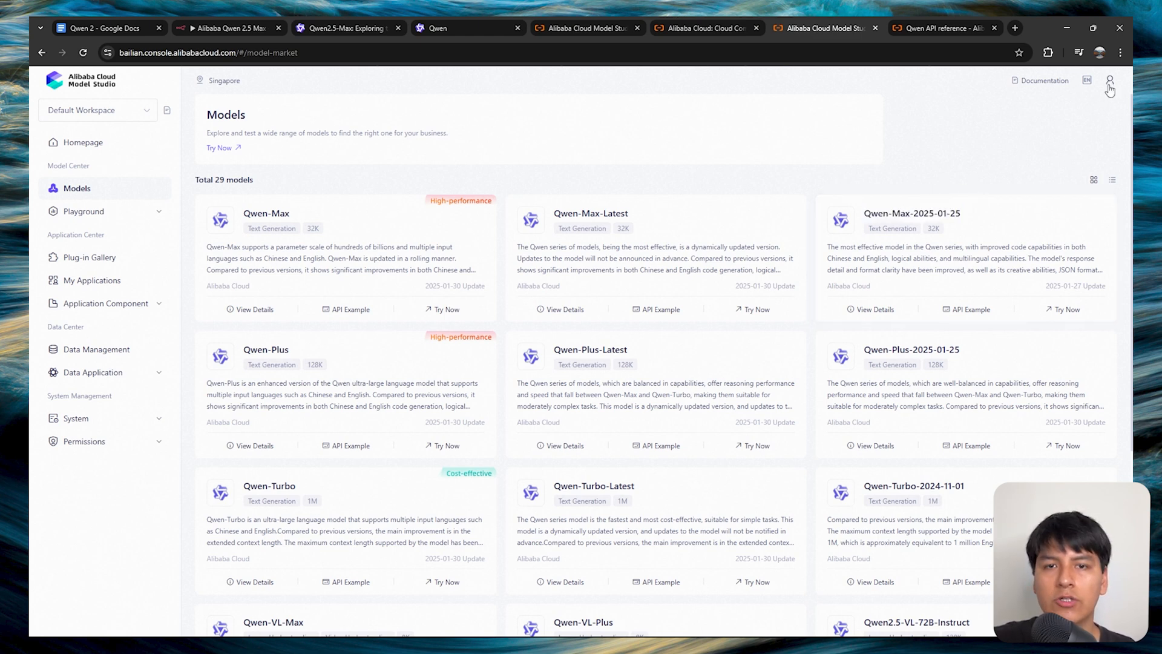
Step: Create a Model Studio API key in the Default Workspace with the description "YT test" and reveal its full value for copying
{"action": "mouse_move", "coordinate": [1109, 80]}
{"action": "left_click", "coordinate": [1024, 127]}
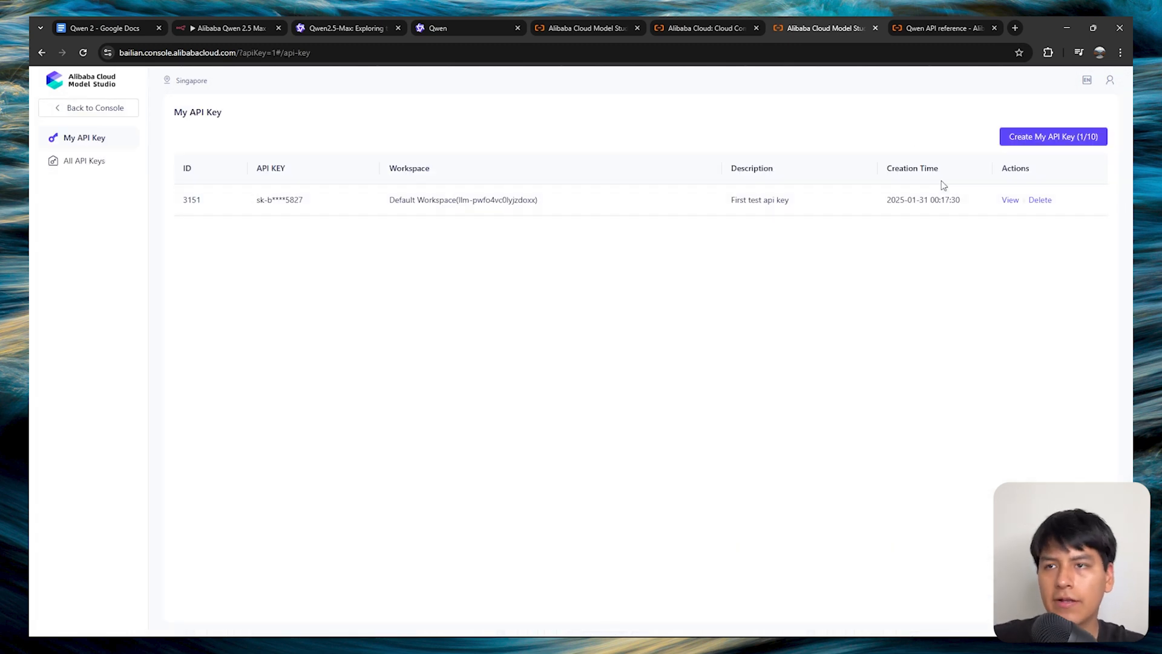
{"action": "left_click", "coordinate": [1042, 138]}
{"action": "left_click", "coordinate": [530, 172]}
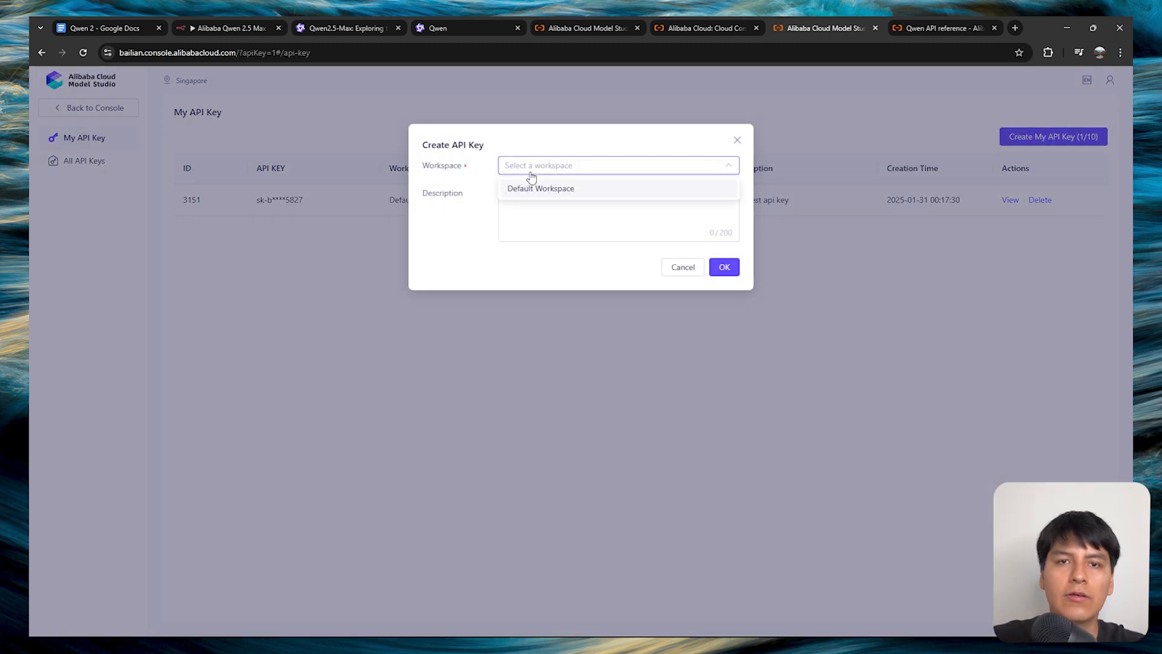
{"action": "left_click", "coordinate": [541, 190]}
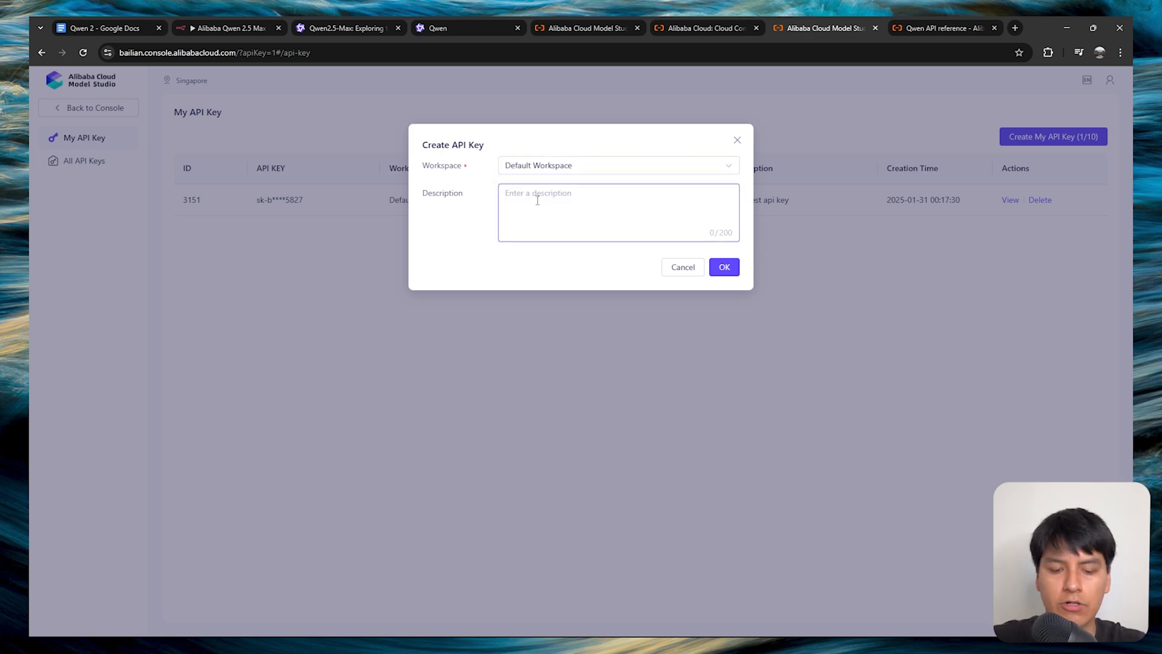
{"action": "type", "text": "YT test"}
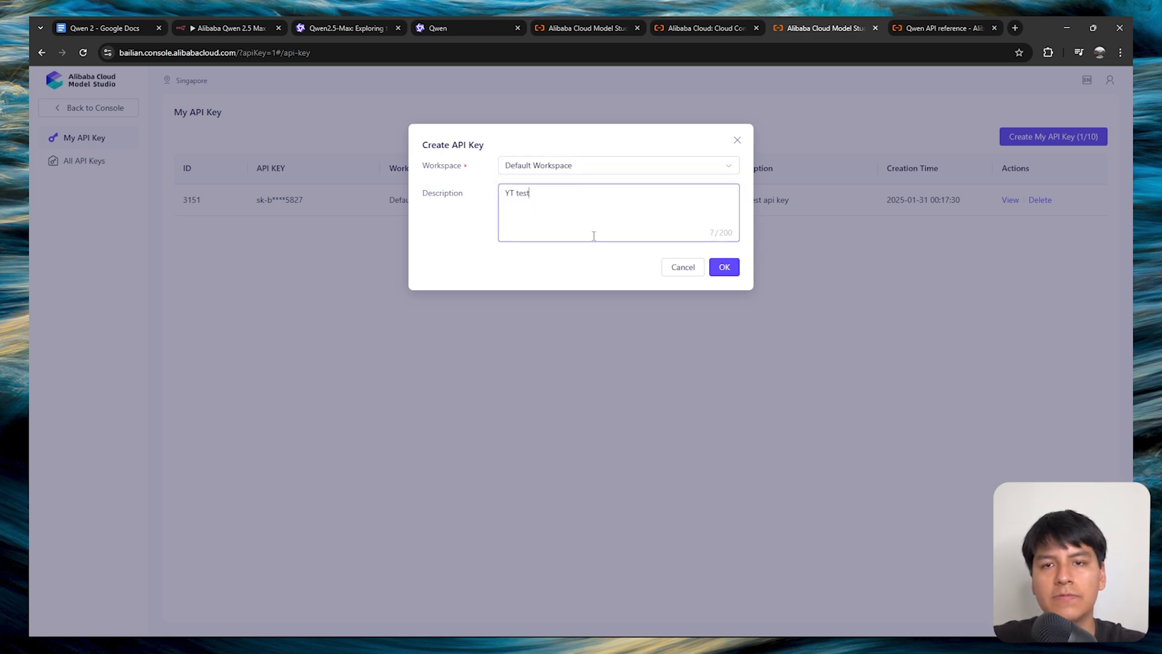
{"action": "left_click", "coordinate": [725, 269]}
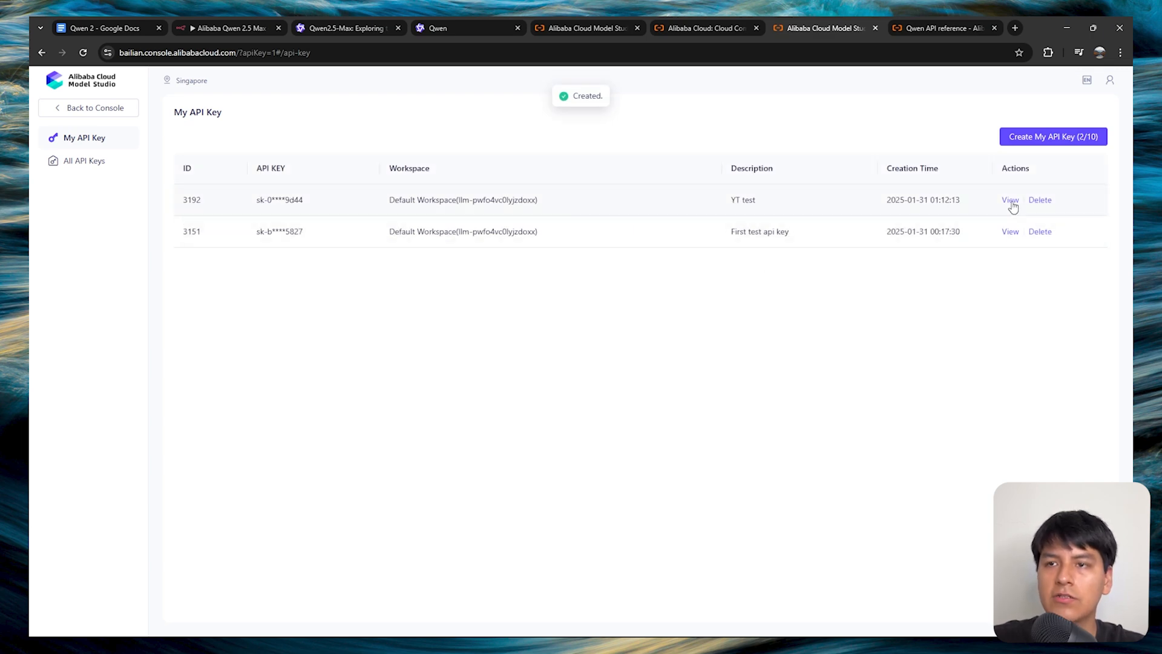
{"action": "left_click", "coordinate": [1010, 201]}
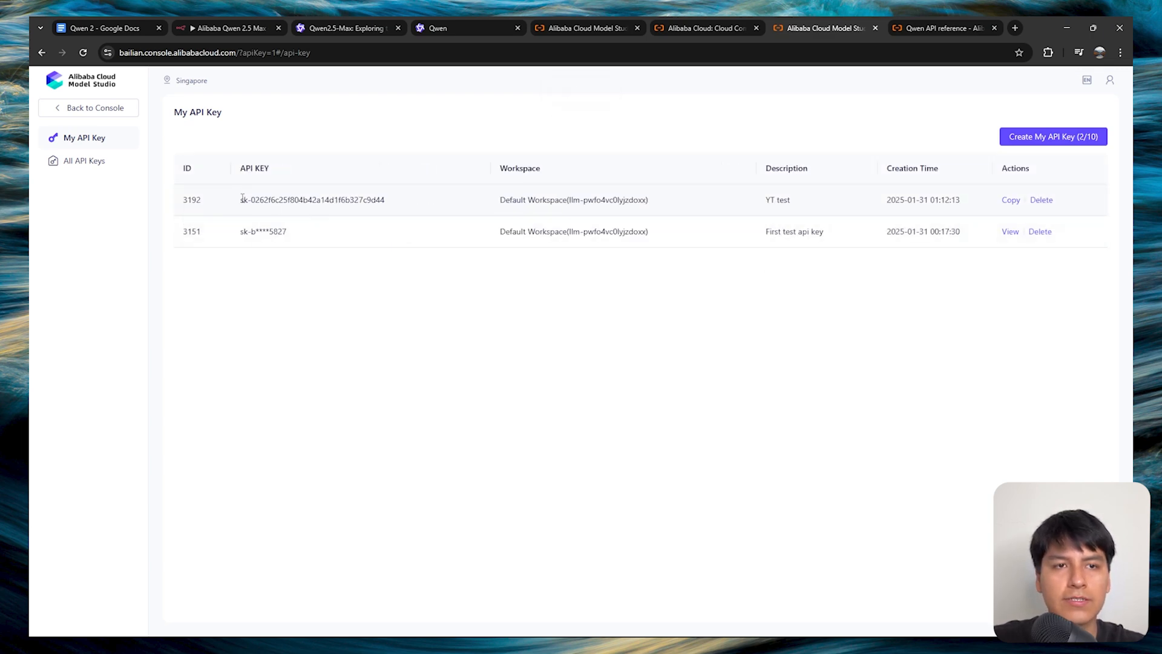
{"action": "left_click_drag", "start_coordinate": [242, 198], "coordinate": [413, 210]}
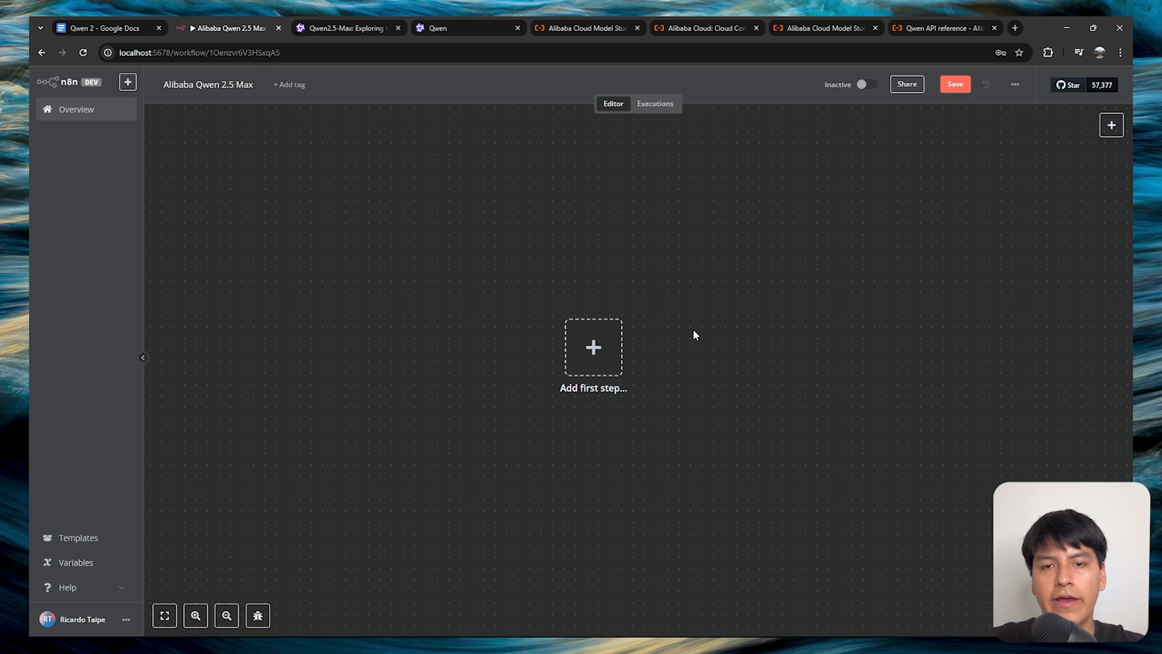
Step: Switch to the empty n8n workflow "Alibaba Qwen 2.5 Max" and add an AI Agent as its first step, keeping the default settings
{"action": "left_click", "coordinate": [592, 344]}
{"action": "type", "text": "ai agent"}
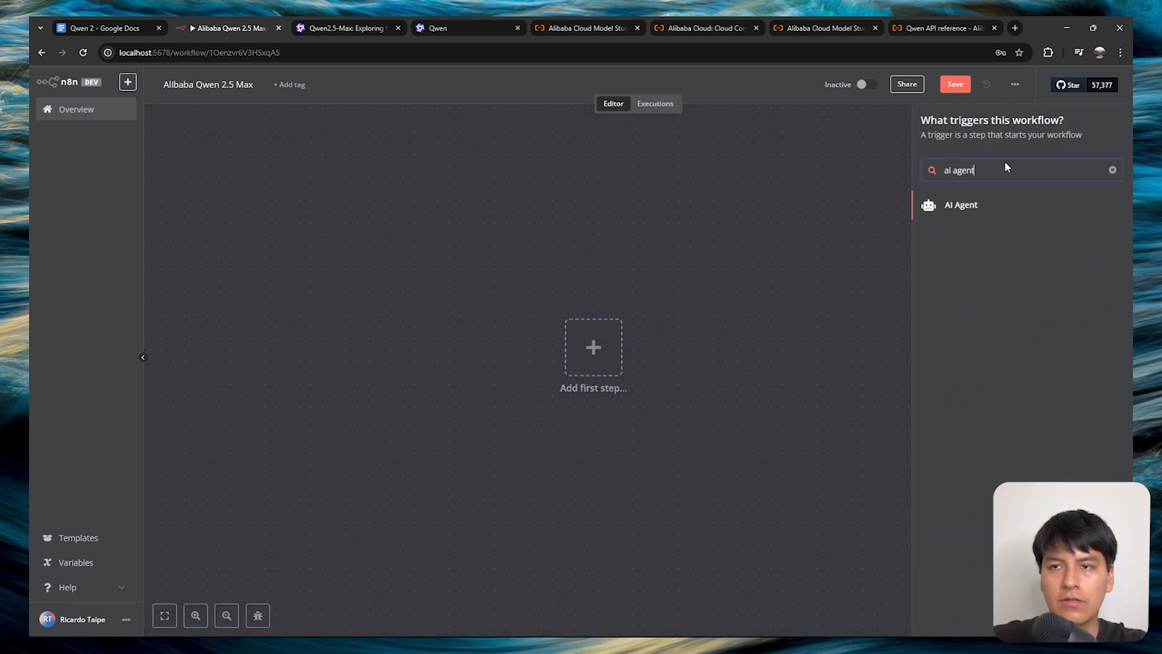
{"action": "left_click", "coordinate": [977, 205]}
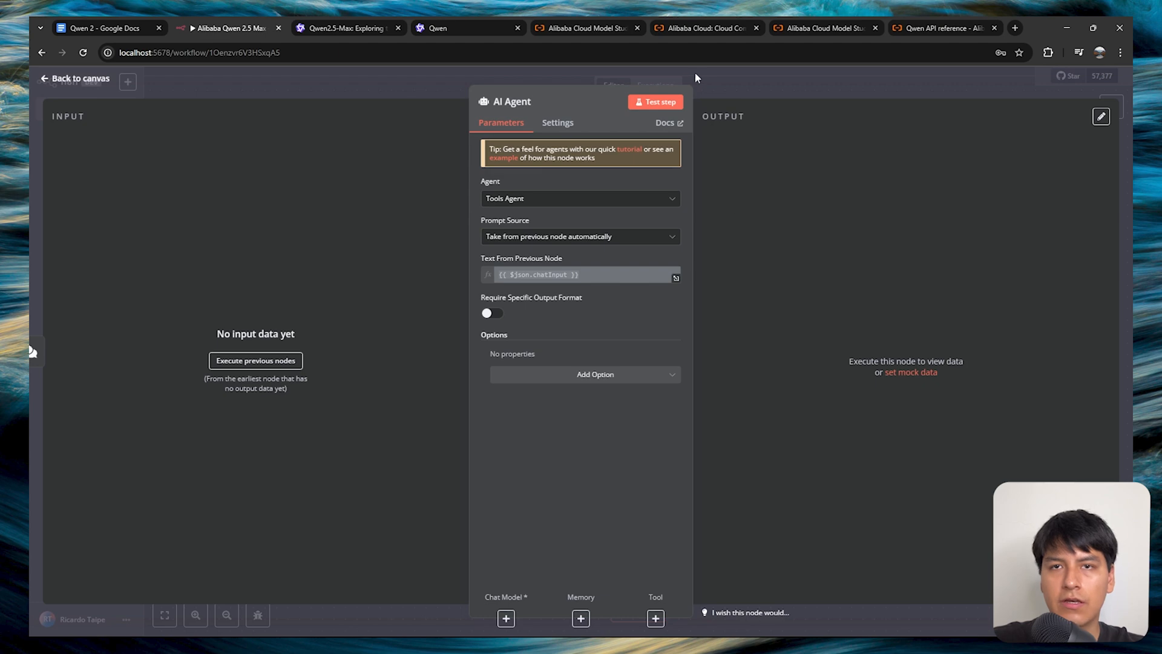
{"action": "key", "text": "Escape"}
Step: Attach a Window Buffer Memory to the AI Agent's memory connection with default settings
{"action": "left_click", "coordinate": [765, 423]}
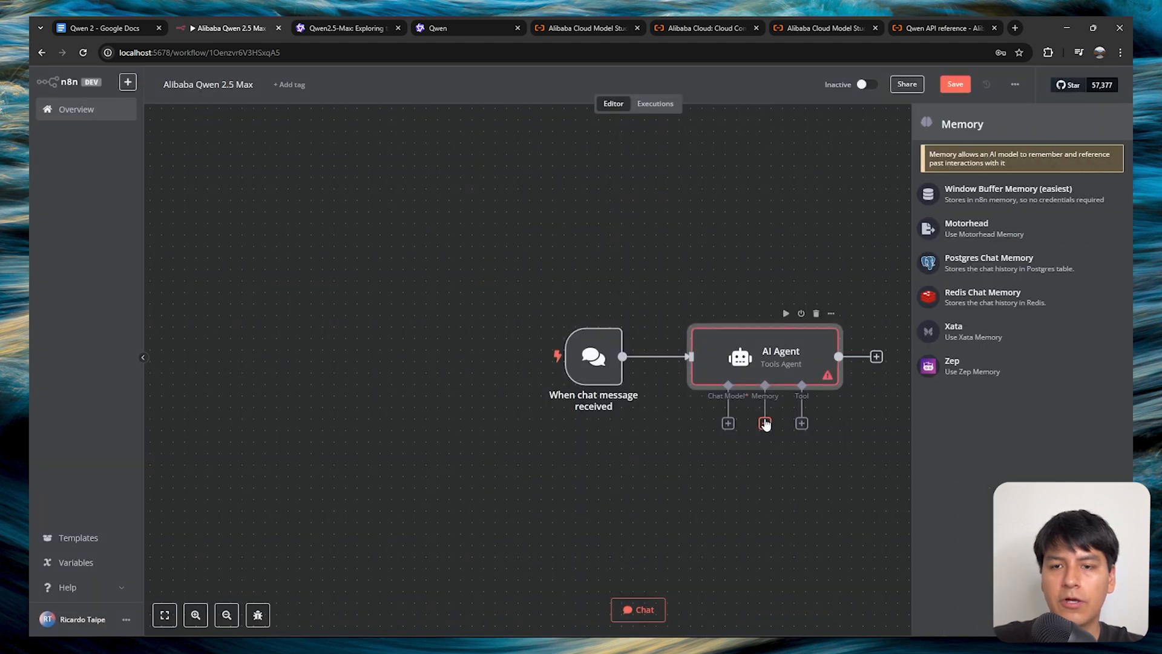
{"action": "left_click", "coordinate": [966, 207]}
{"action": "key", "text": "Escape"}
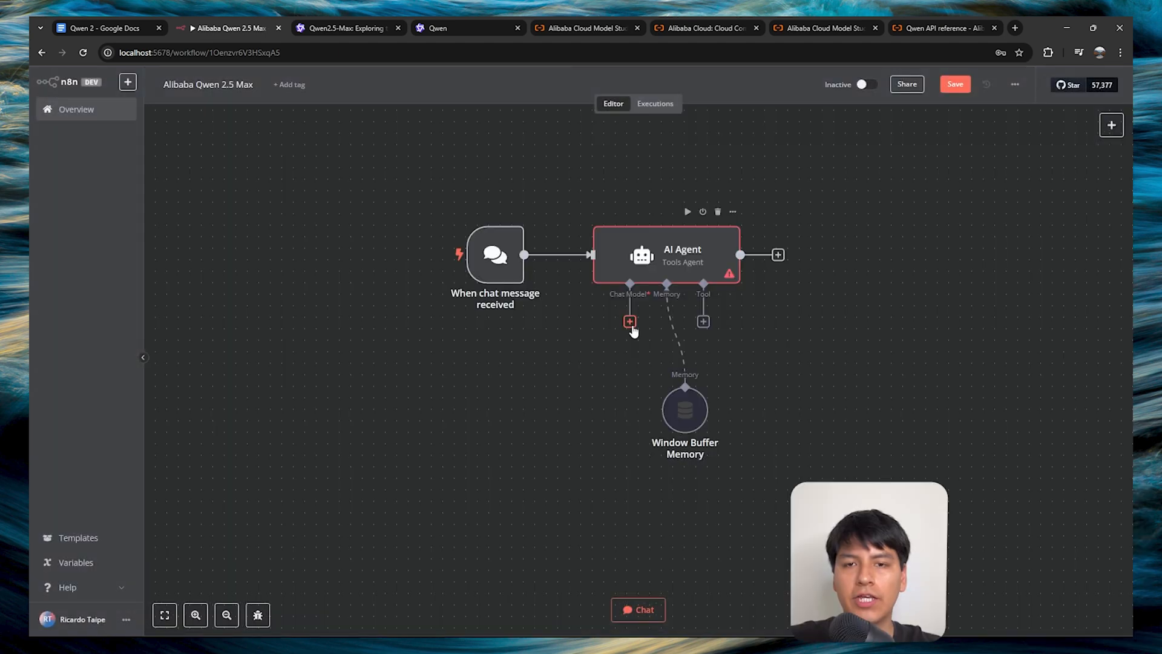
Step: Attach an OpenAI Chat Model to the AI Agent and start creating a new credential for it
{"action": "left_click", "coordinate": [630, 321]}
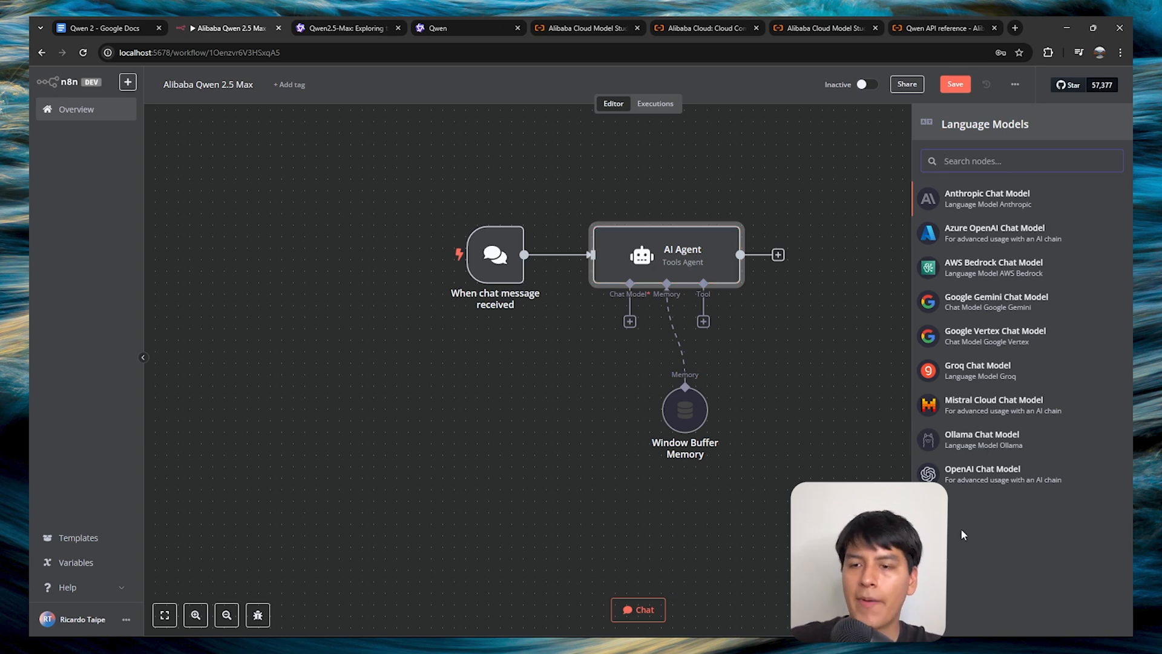
{"action": "left_click", "coordinate": [976, 480]}
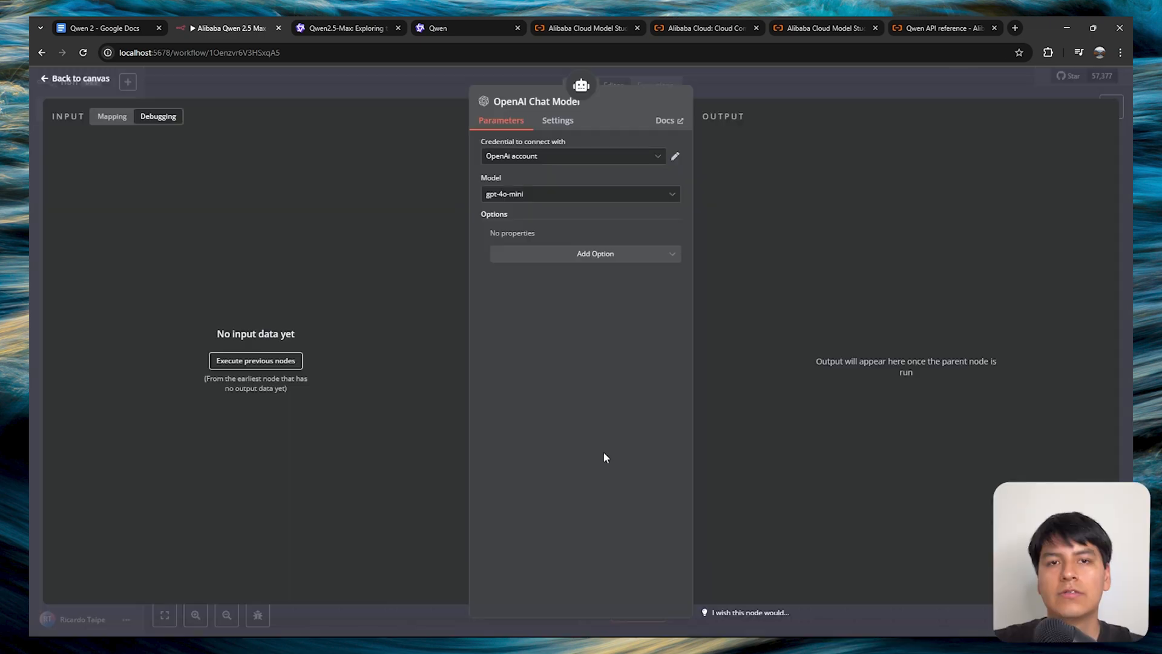
{"action": "left_click", "coordinate": [621, 158]}
{"action": "left_click", "coordinate": [540, 216]}
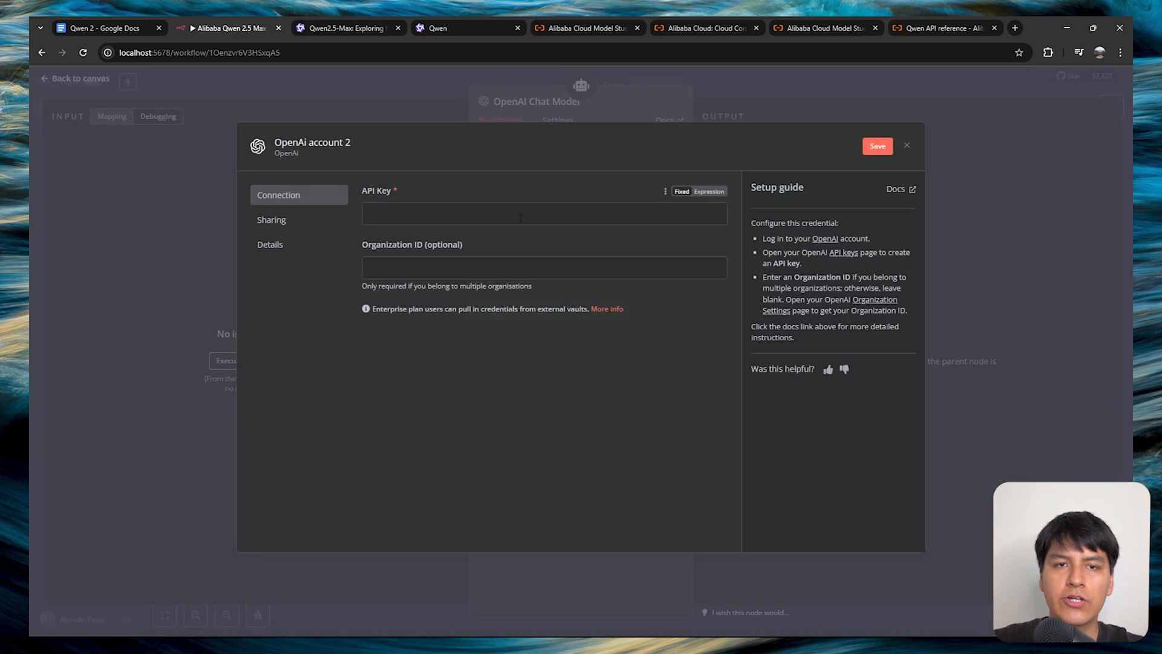
Step: Name the OpenAI credential Qwen, paste the Model Studio API key into its API Key field and save it
{"action": "left_click", "coordinate": [354, 147]}
{"action": "key", "text": "ctrl+a"}
{"action": "type", "text": "Q"}
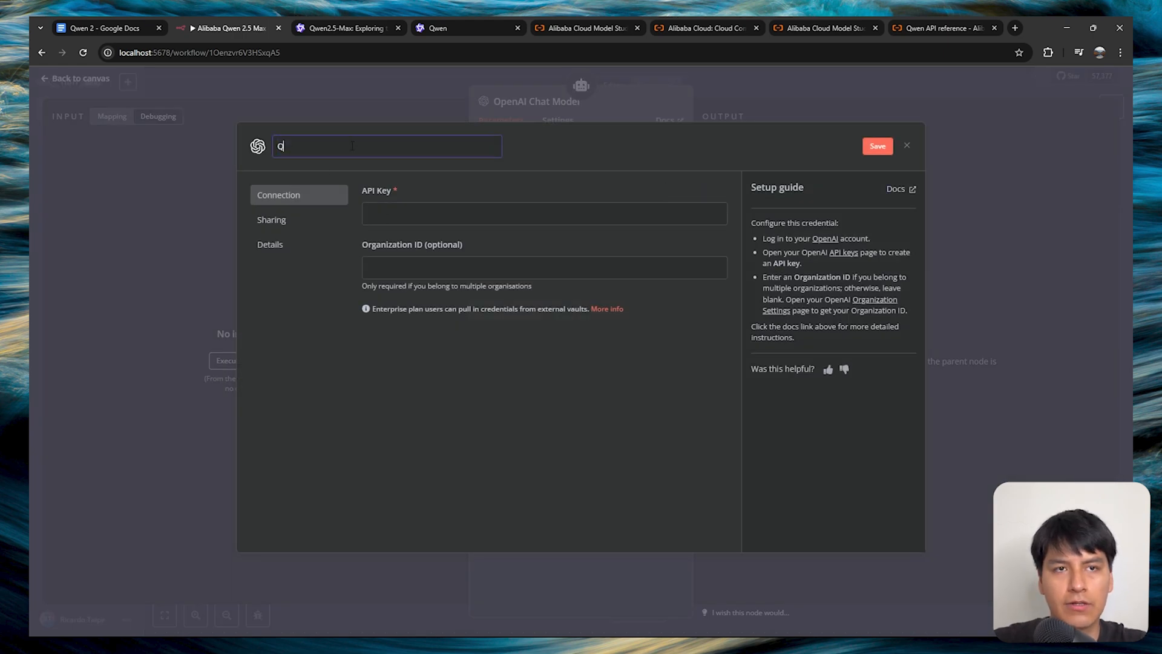
{"action": "type", "text": "wen"}
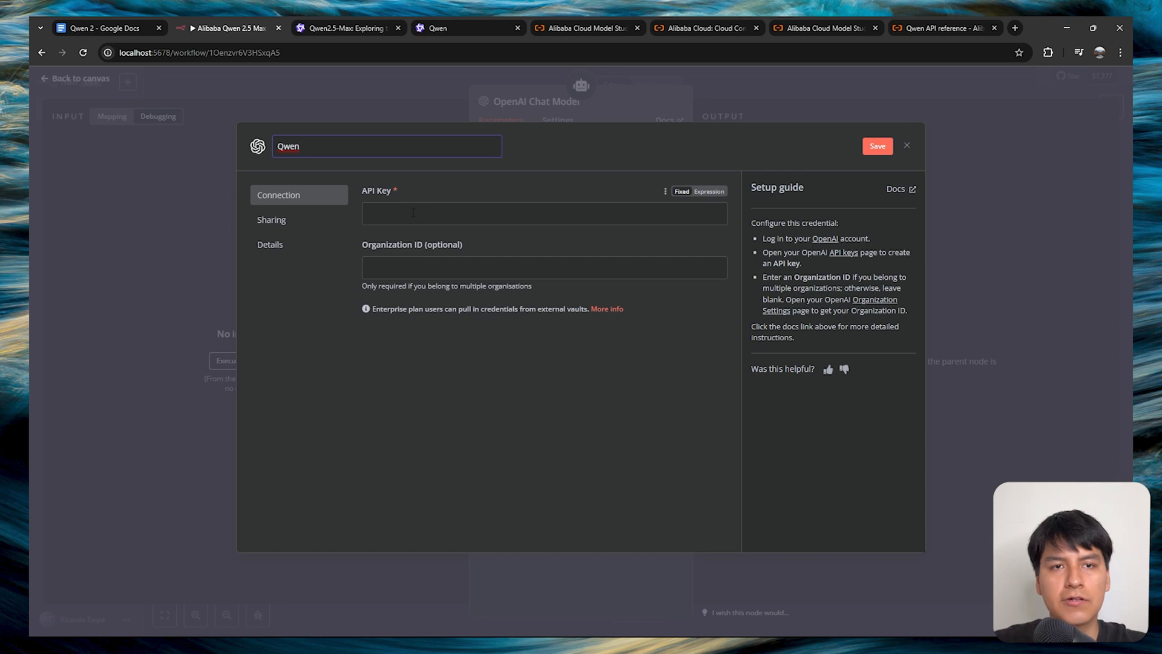
{"action": "left_click", "coordinate": [410, 218]}
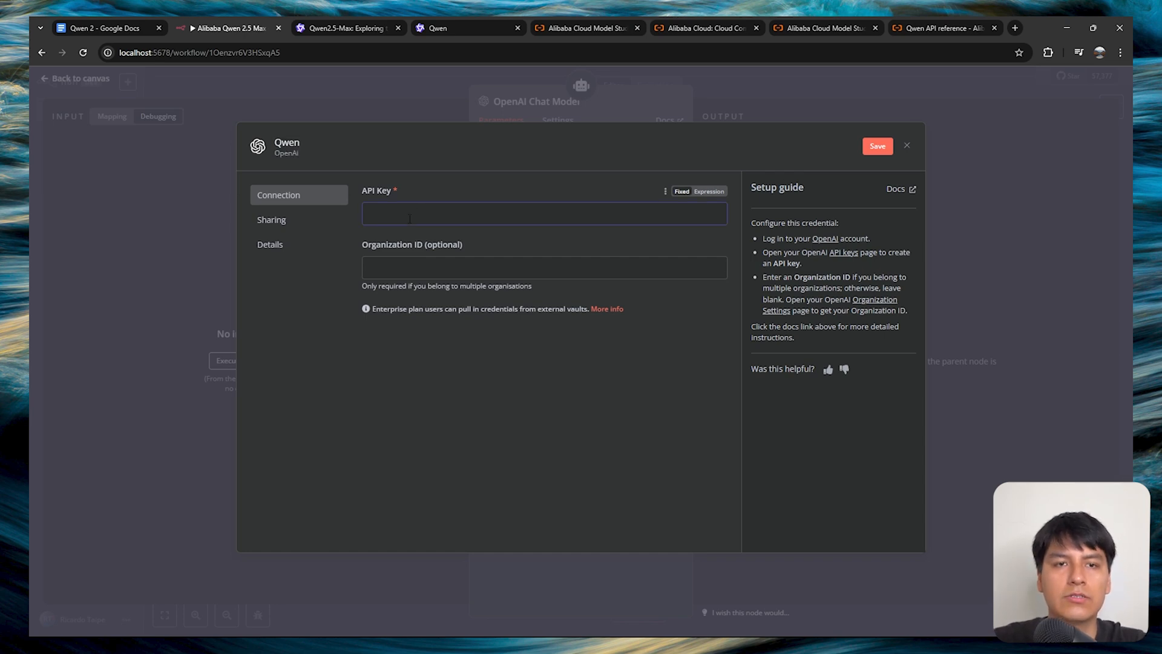
{"action": "key", "text": "ctrl+v"}
{"action": "left_click", "coordinate": [877, 150]}
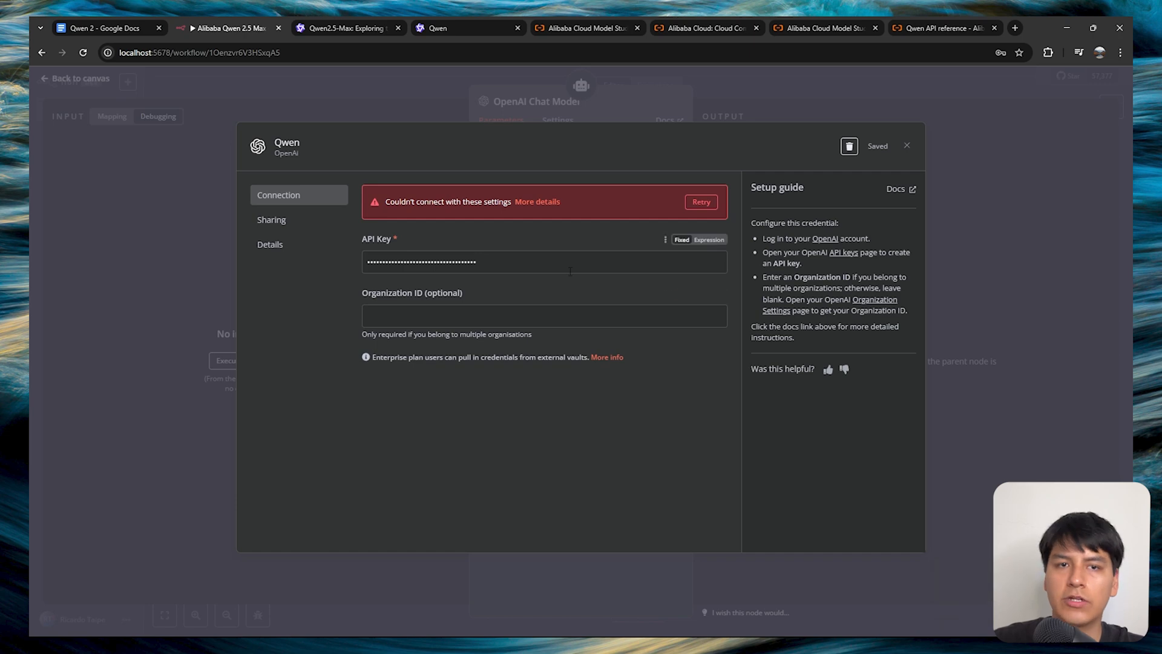
{"action": "key", "text": "Escape"}
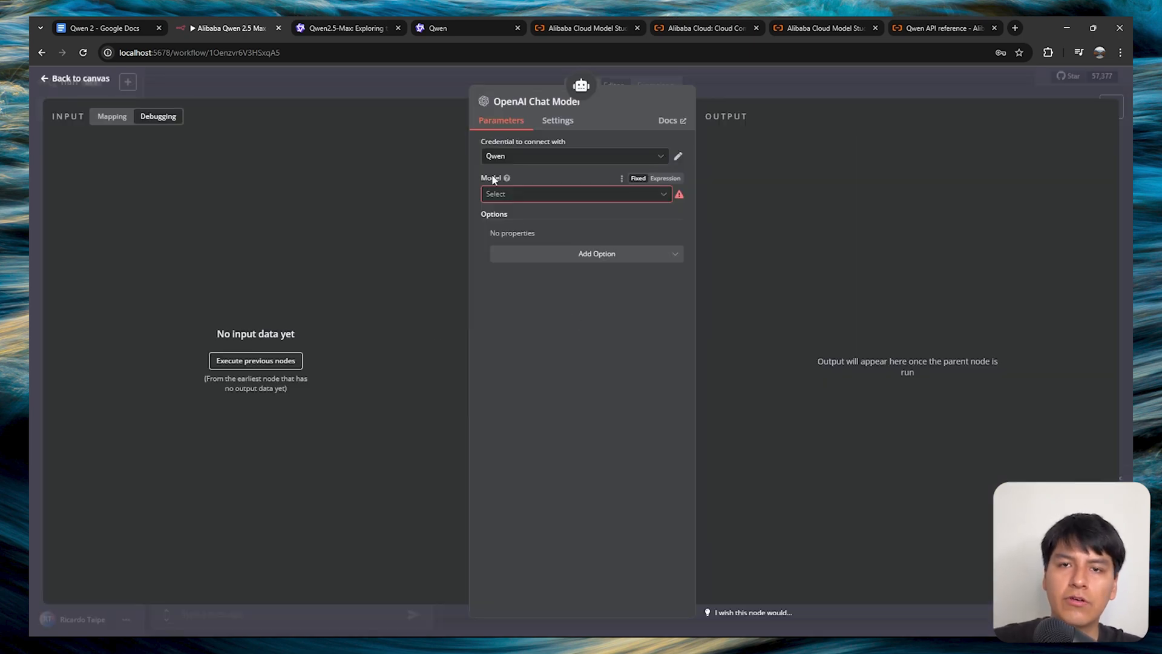
Step: Switch the chat model's Model parameter to an expression and set it to qwen-max-2025-01-25
{"action": "left_click", "coordinate": [664, 179]}
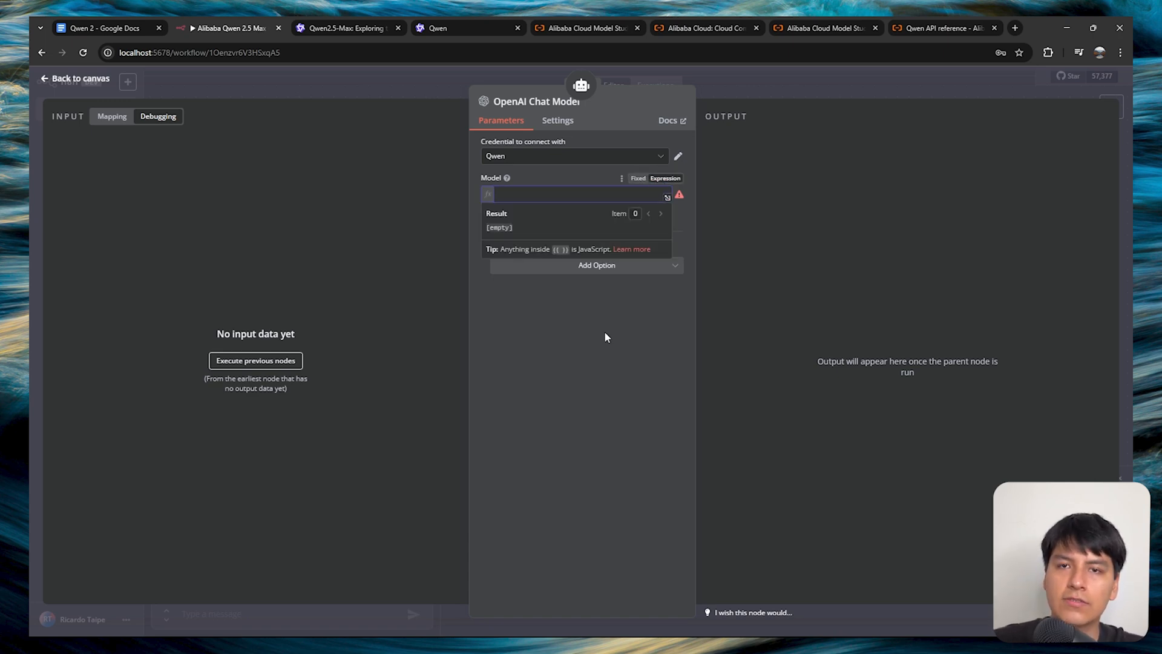
{"action": "type", "text": "qwen-max-2025-01-25"}
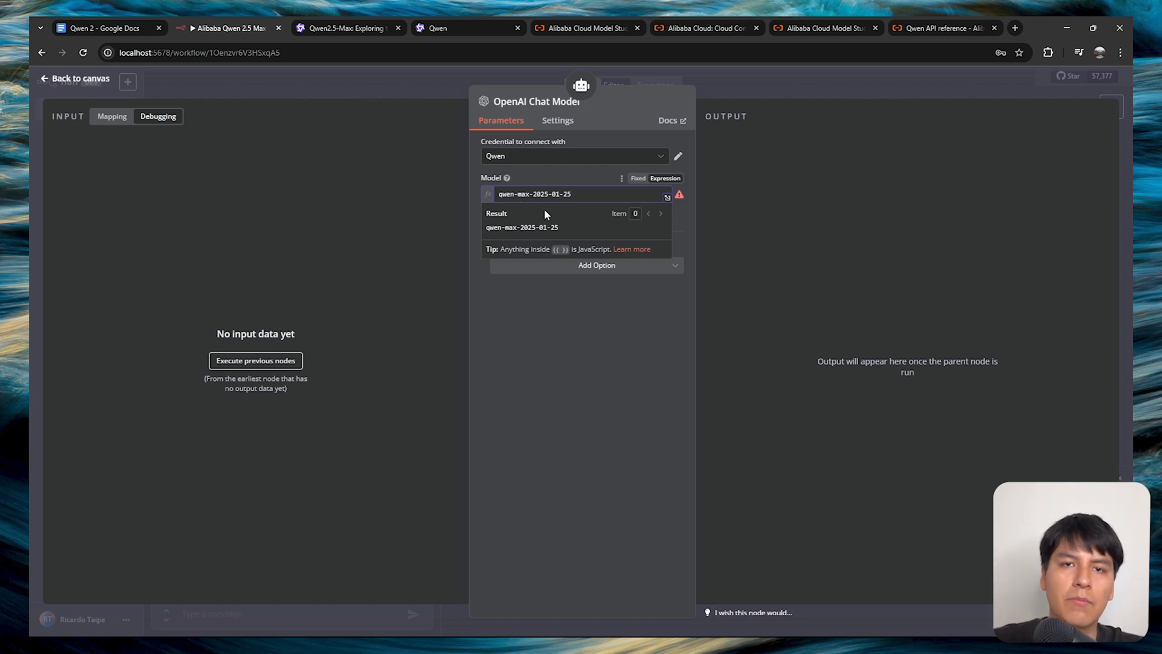
{"action": "left_click", "coordinate": [575, 296]}
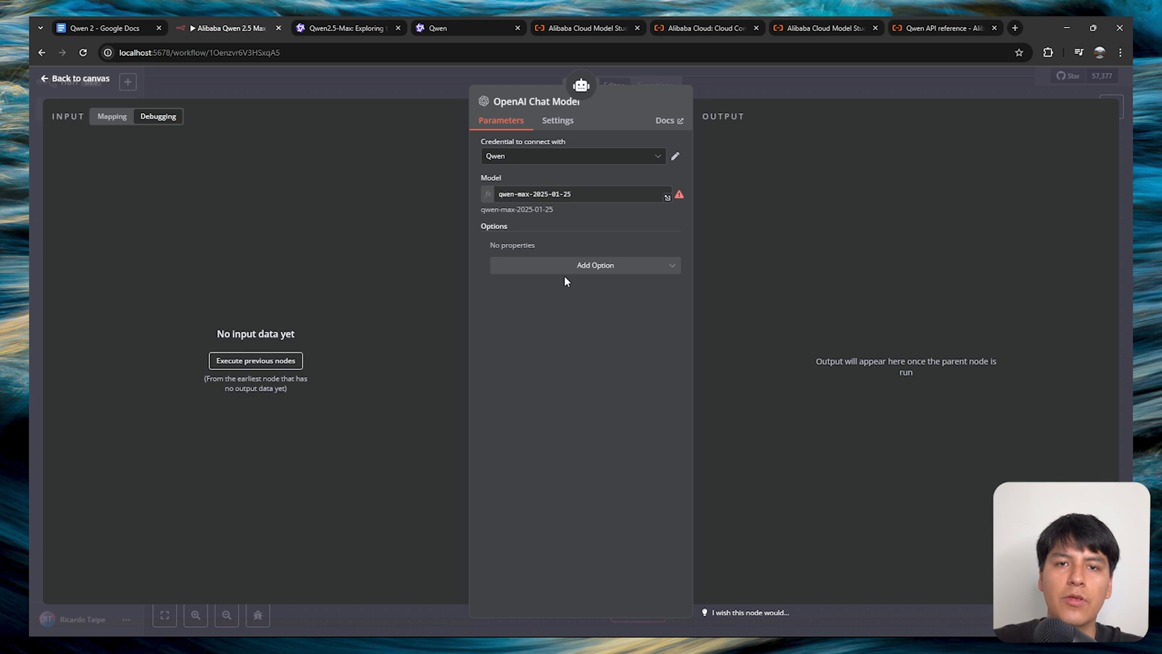
{"action": "left_click", "coordinate": [596, 267]}
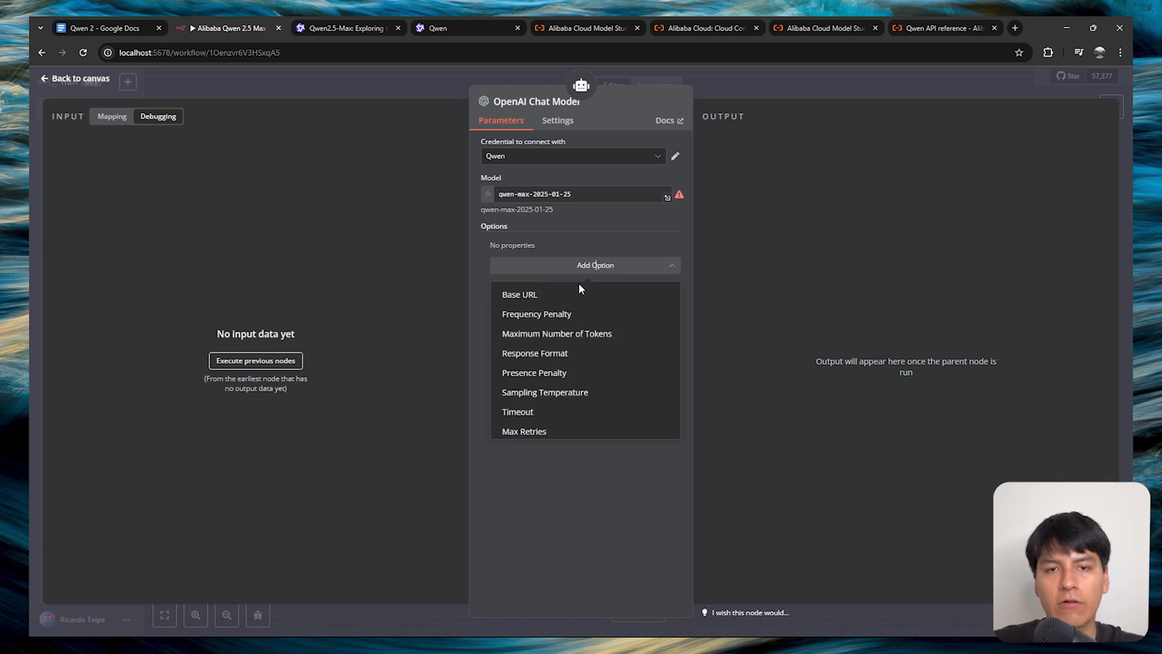
{"action": "left_click", "coordinate": [568, 295]}
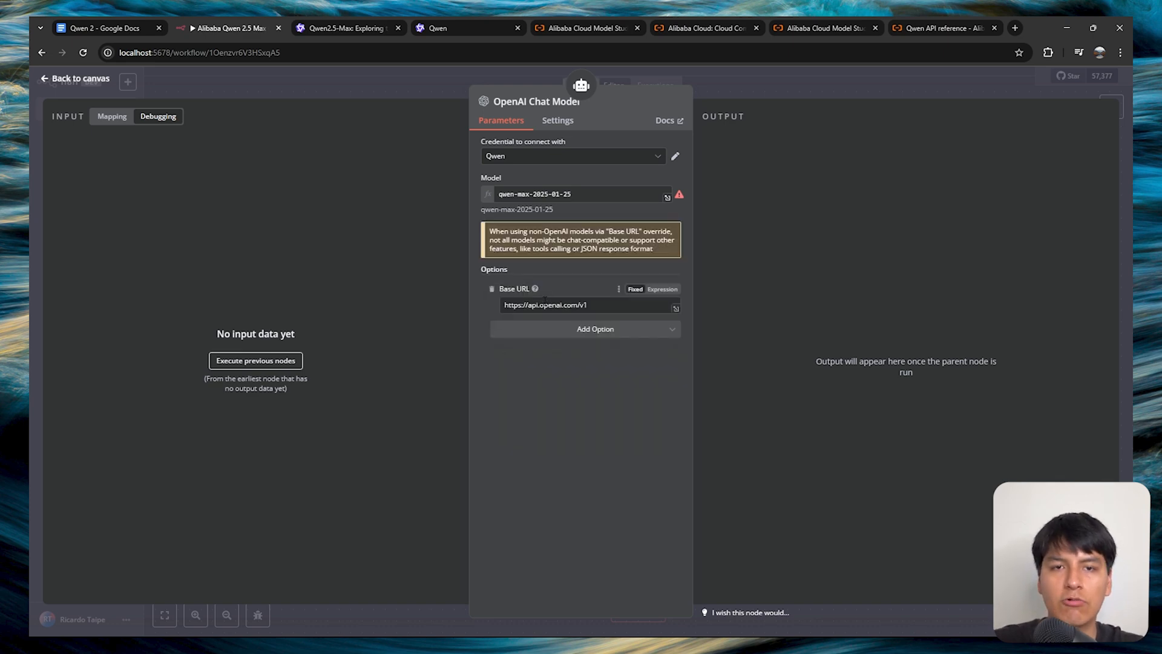
{"action": "left_click", "coordinate": [929, 23]}
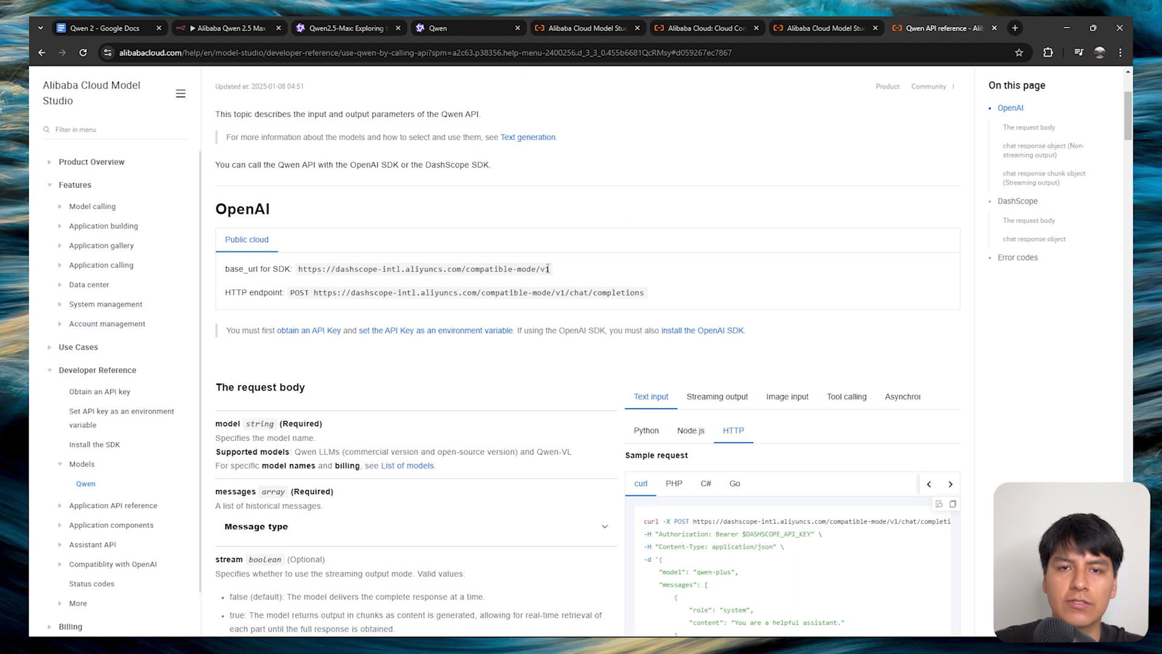
{"action": "left_click_drag", "start_coordinate": [548, 268], "coordinate": [299, 275]}
{"action": "key", "text": "ctrl+c"}
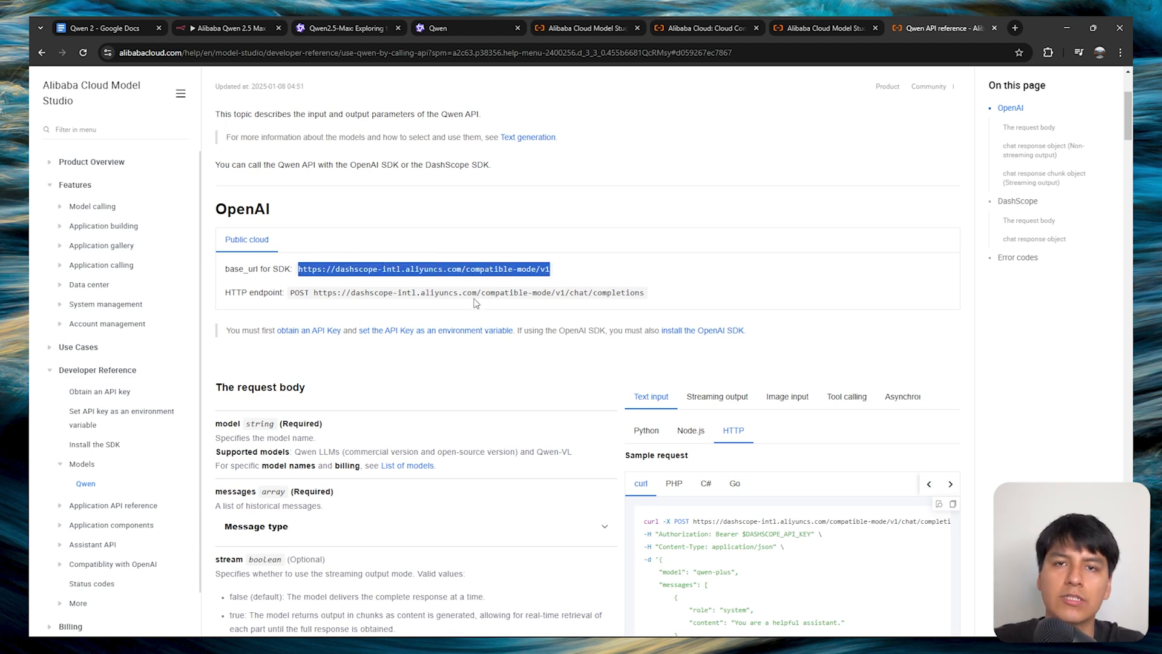
{"action": "key", "text": "alt+Tab"}
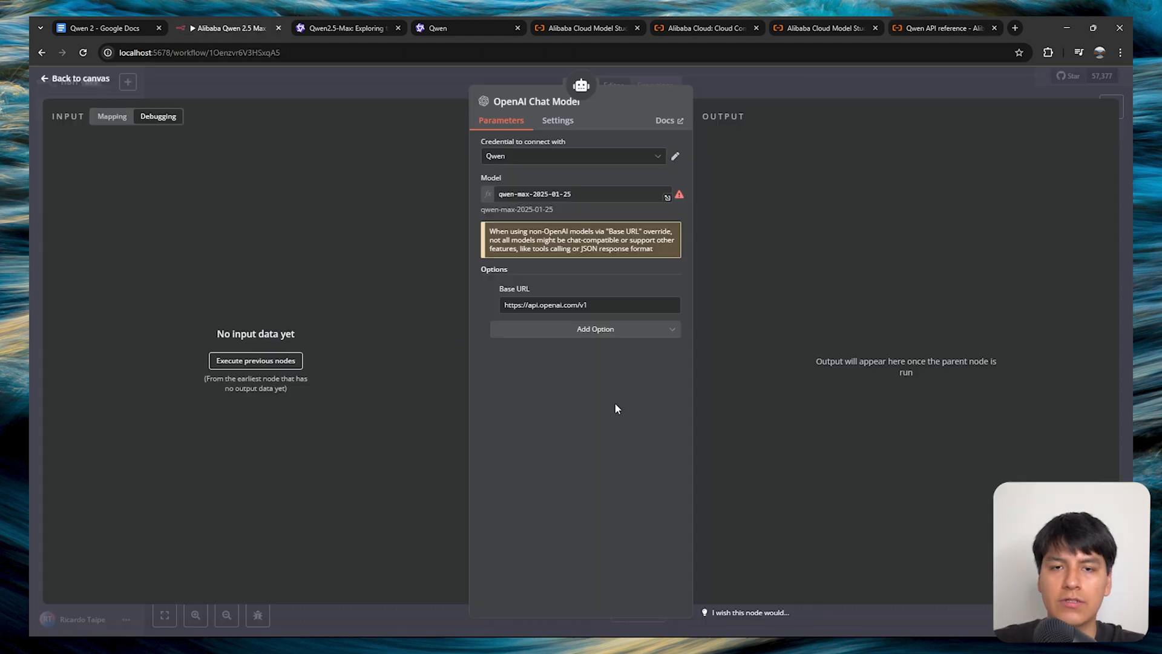
{"action": "triple_click", "coordinate": [576, 305]}
{"action": "key", "text": "BackSpace"}
{"action": "key", "text": "ctrl+v"}
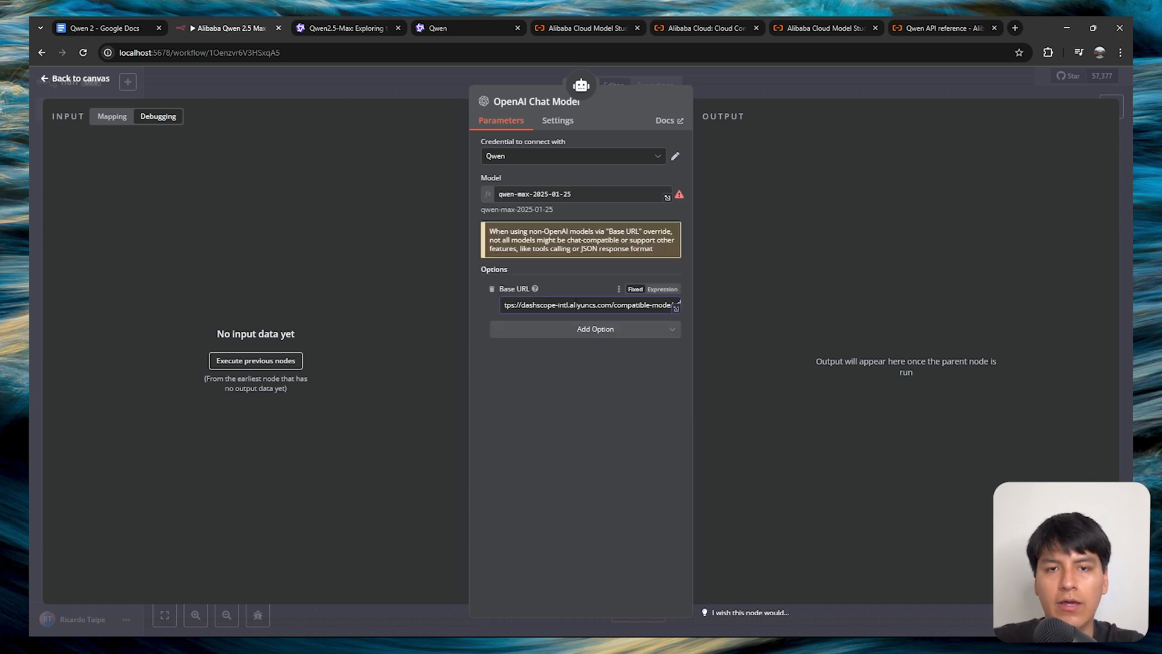
Step: Return to the workflow canvas and send the AI Agent the chat message "give me a joke about cats"
{"action": "left_click", "coordinate": [579, 382]}
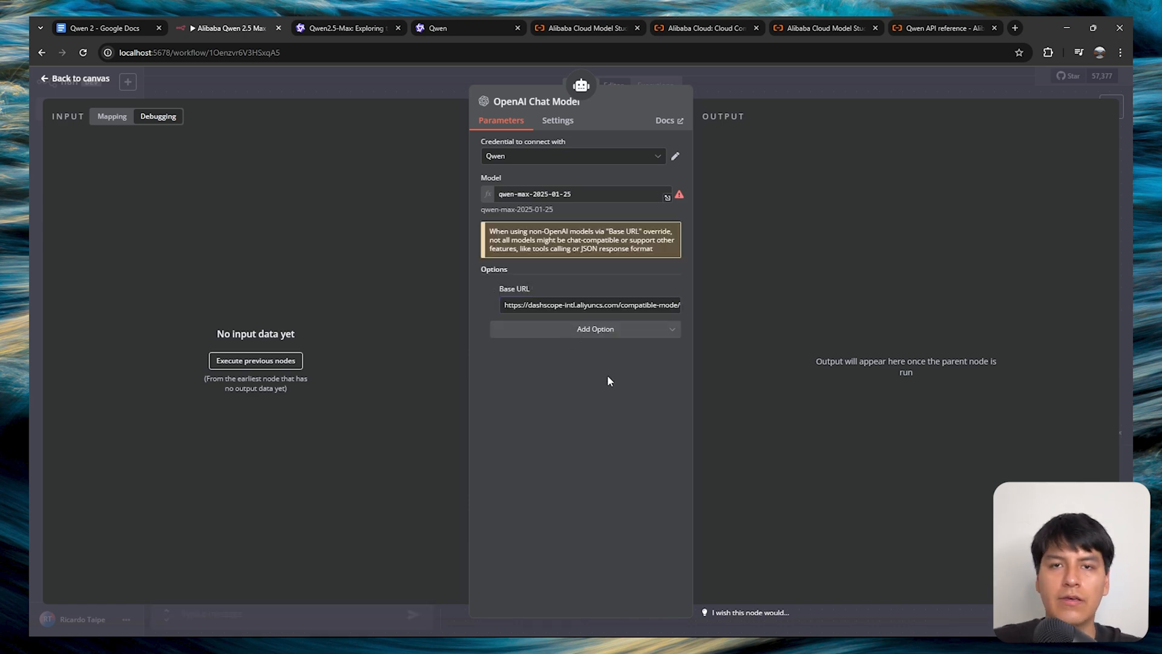
{"action": "left_click", "coordinate": [678, 72]}
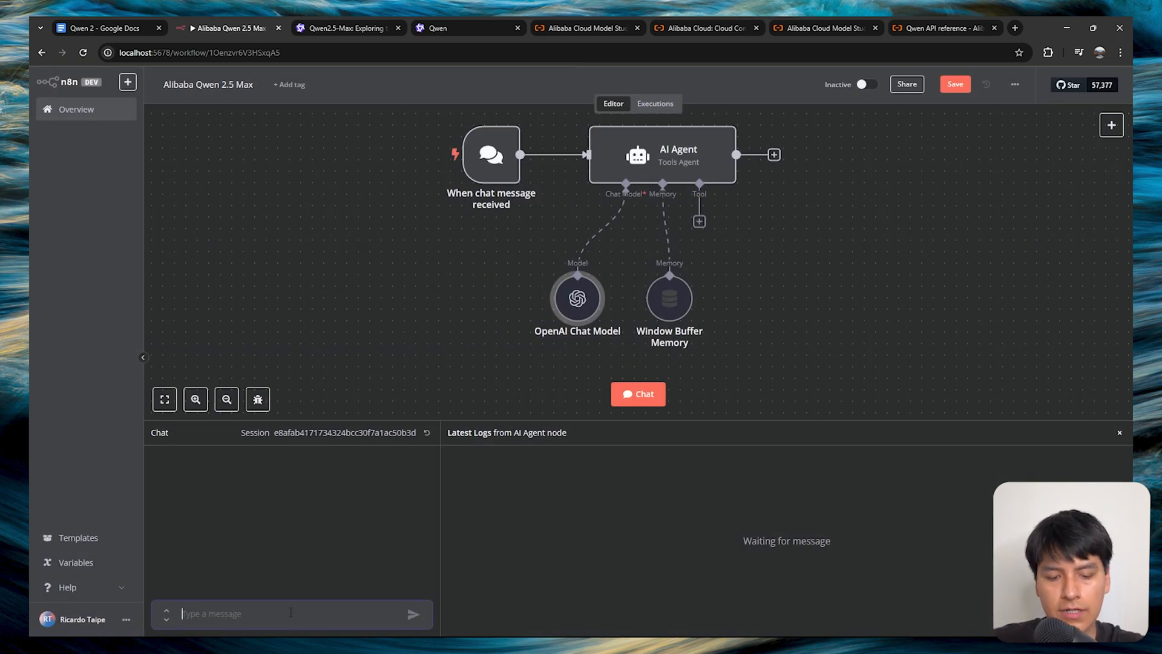
{"action": "type", "text": "give me a jo"}
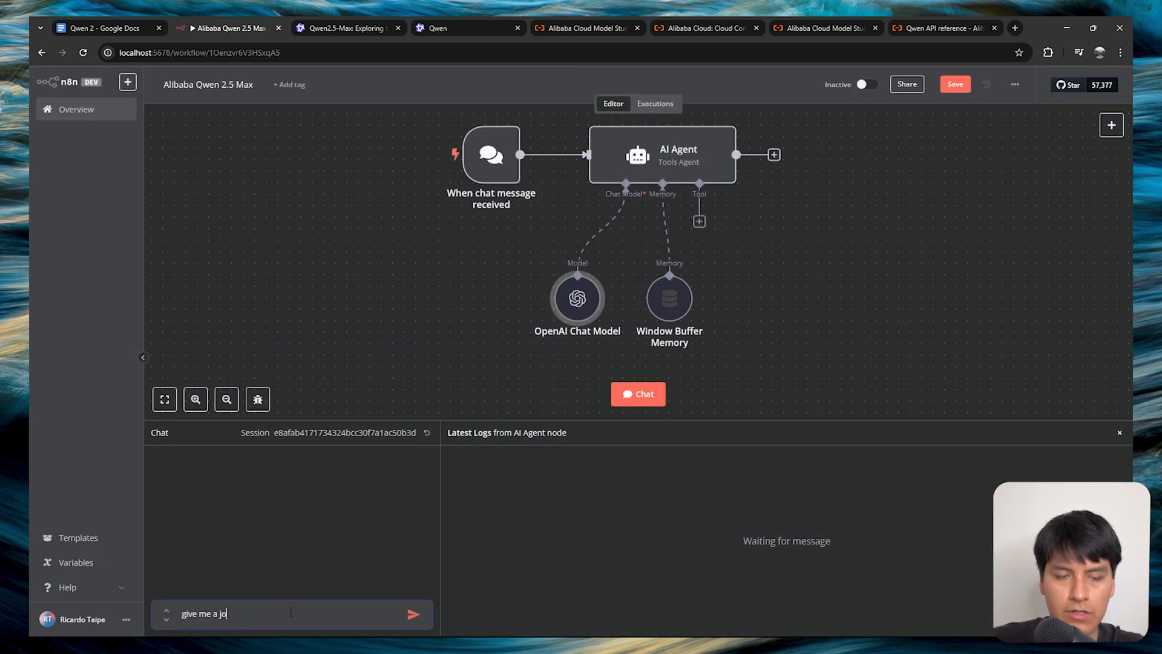
{"action": "type", "text": "ke about cats"}
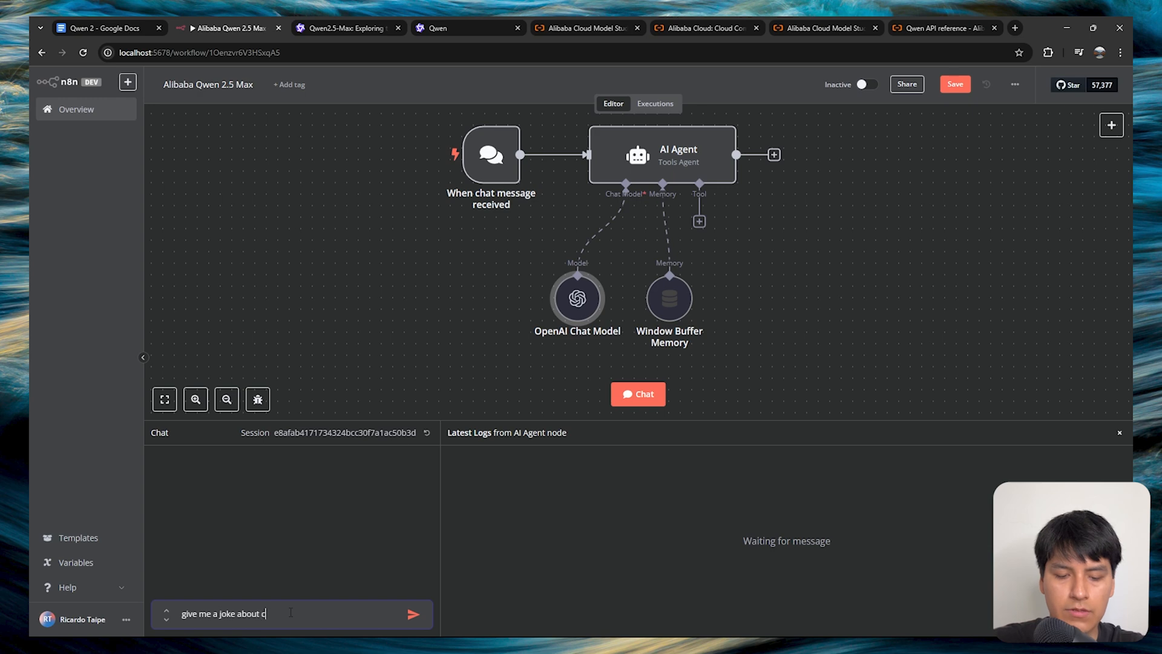
{"action": "key", "text": "Return"}
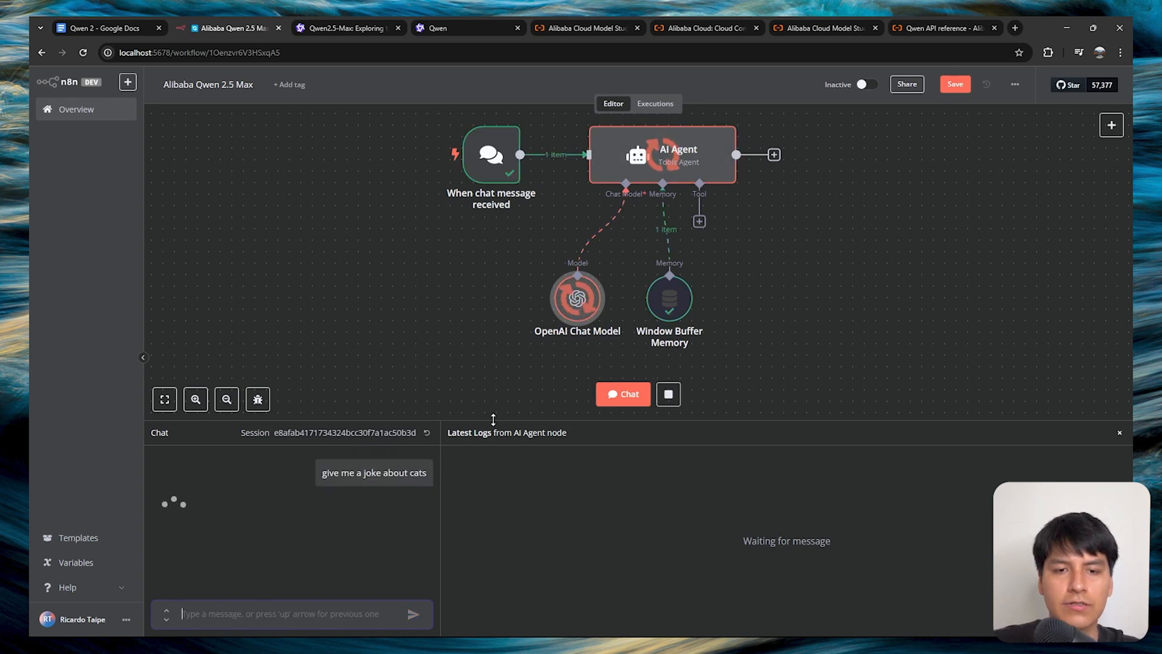
Step: Make room on the canvas and add a standalone HTTP Request node to the workflow
{"action": "left_click_drag", "start_coordinate": [492, 419], "coordinate": [538, 282]}
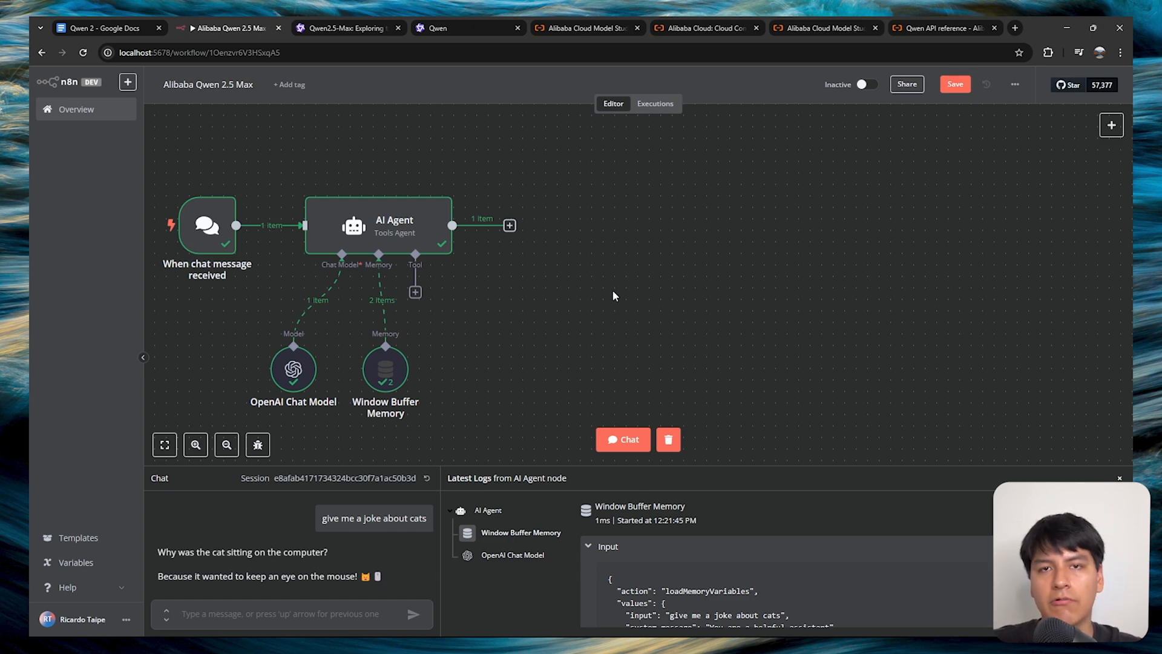
{"action": "right_click", "coordinate": [665, 263]}
{"action": "left_click", "coordinate": [684, 280]}
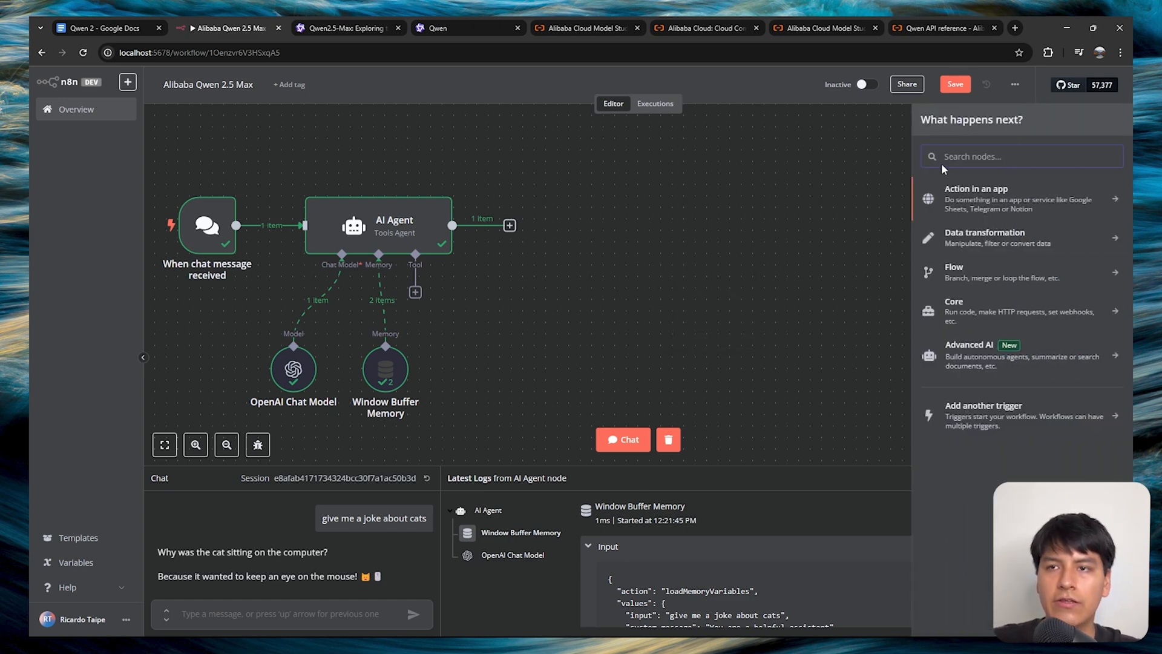
{"action": "type", "text": "http"}
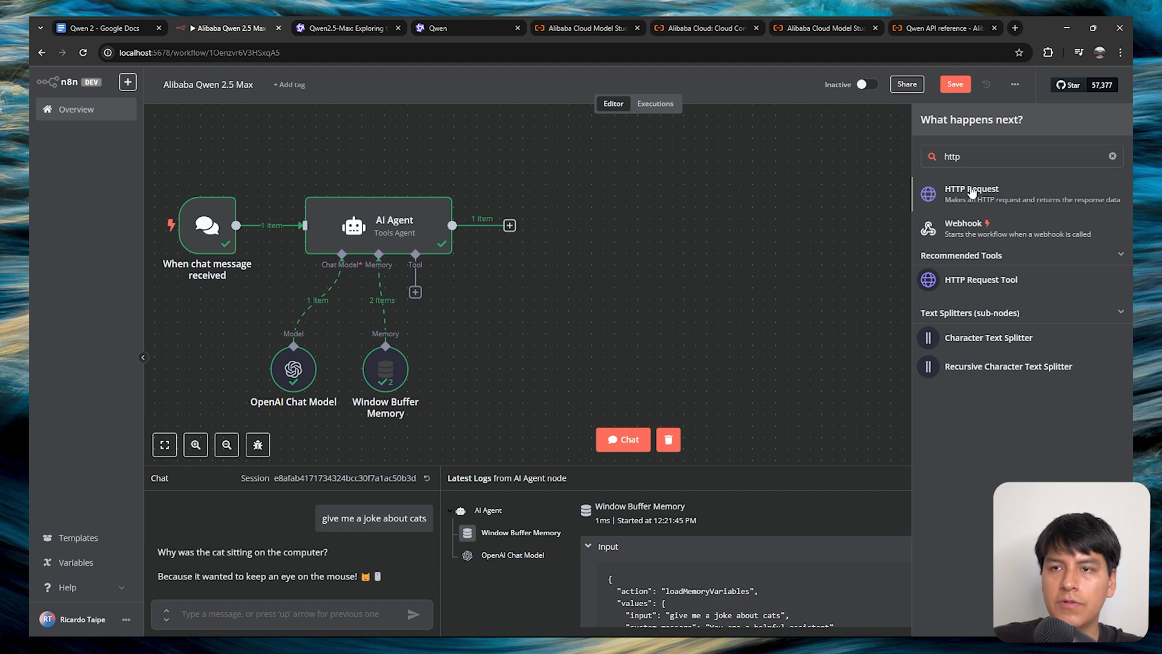
{"action": "left_click", "coordinate": [971, 190]}
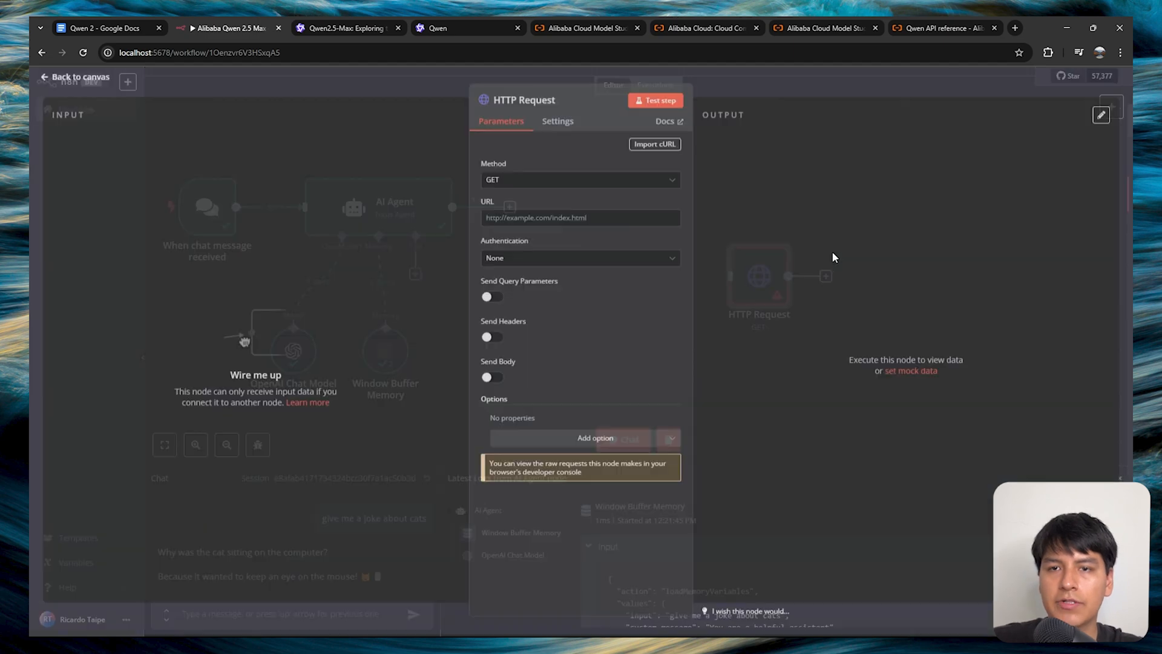
Step: Copy the cURL text-input sample request from the Qwen API reference and import it into the HTTP Request node
{"action": "left_click", "coordinate": [921, 25]}
{"action": "scroll", "coordinate": [829, 285], "scroll_direction": "down", "scroll_amount": 3}
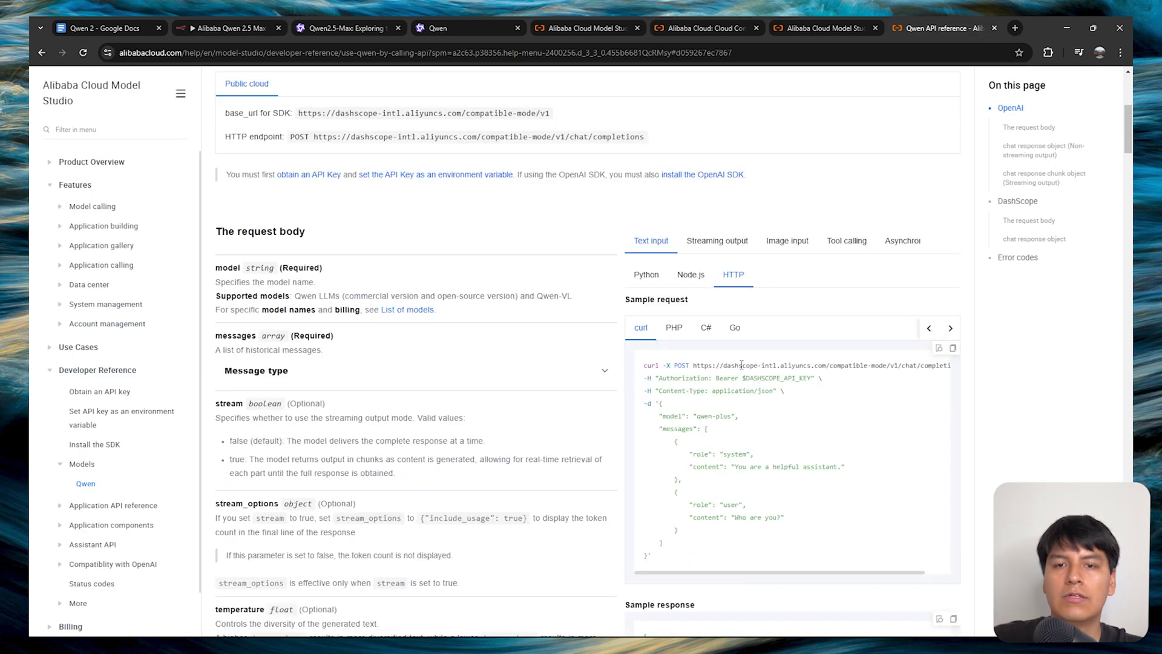
{"action": "scroll", "coordinate": [908, 390], "scroll_direction": "down", "scroll_amount": 1}
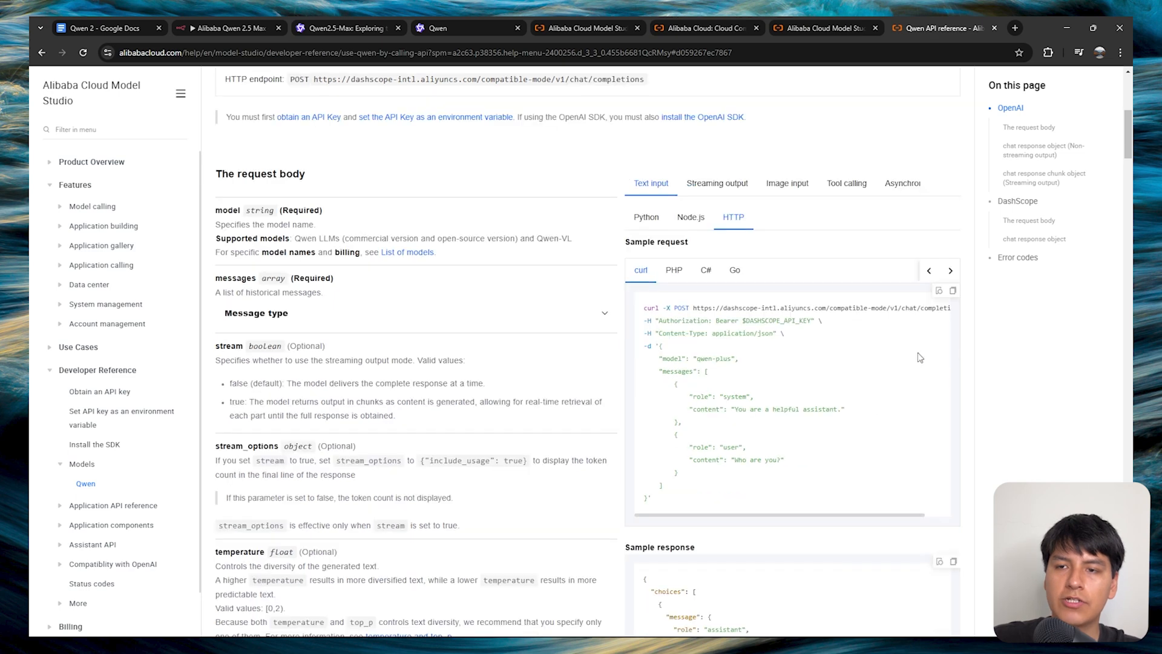
{"action": "left_click", "coordinate": [953, 291]}
{"action": "left_click", "coordinate": [230, 28]}
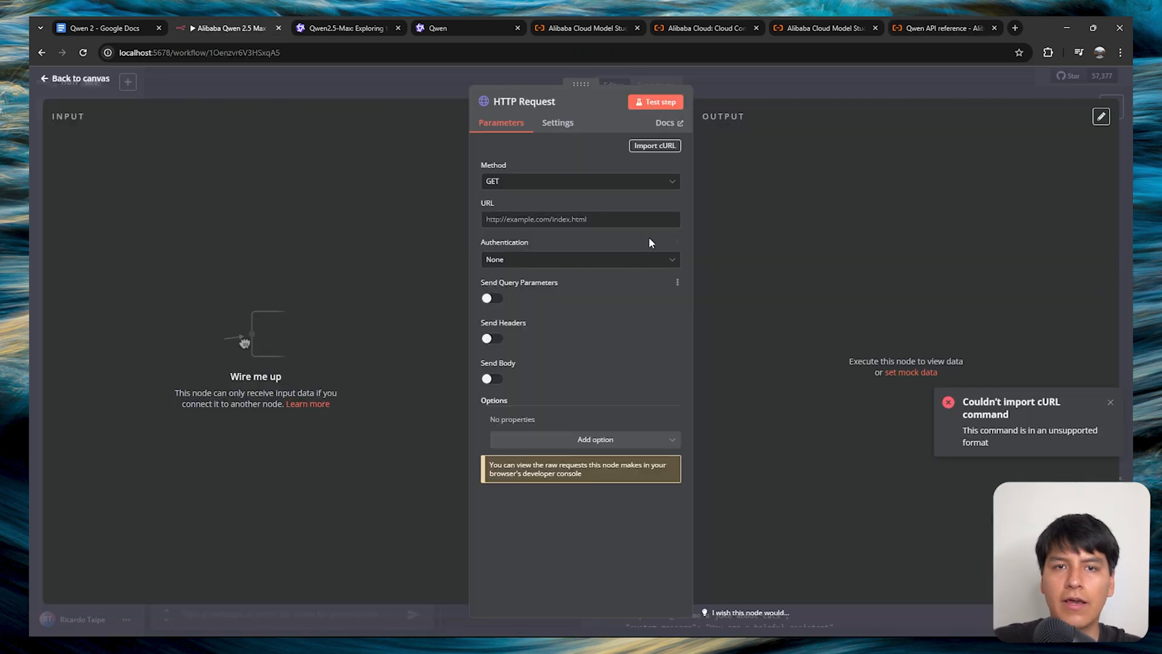
{"action": "left_click", "coordinate": [652, 149]}
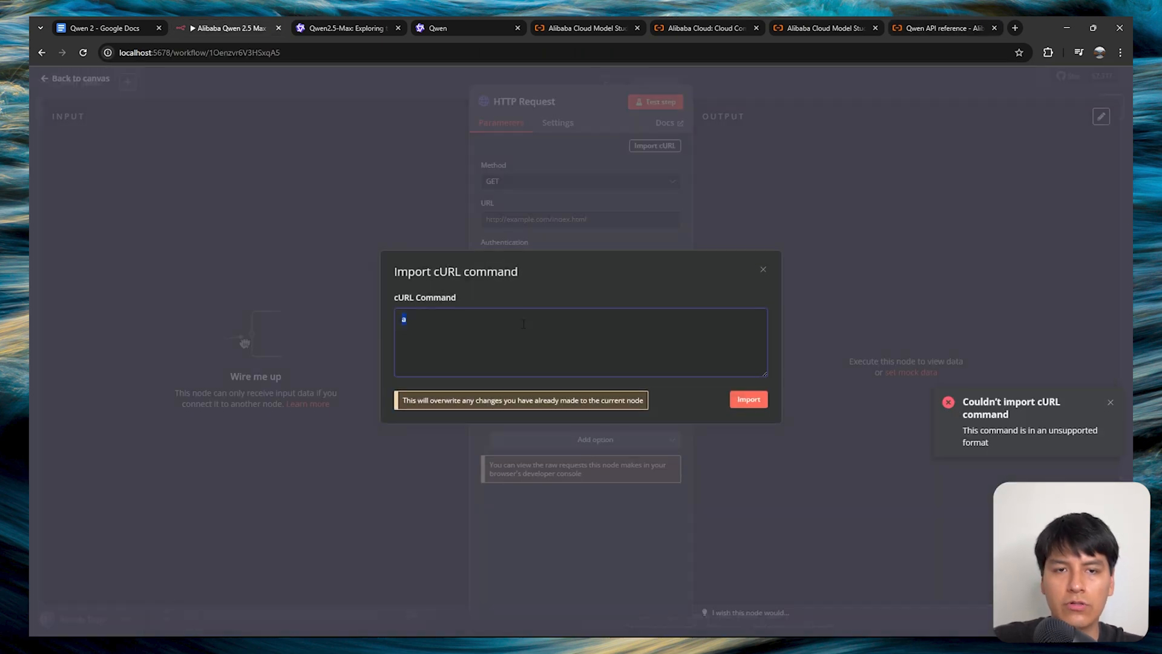
{"action": "key", "text": "ctrl+v"}
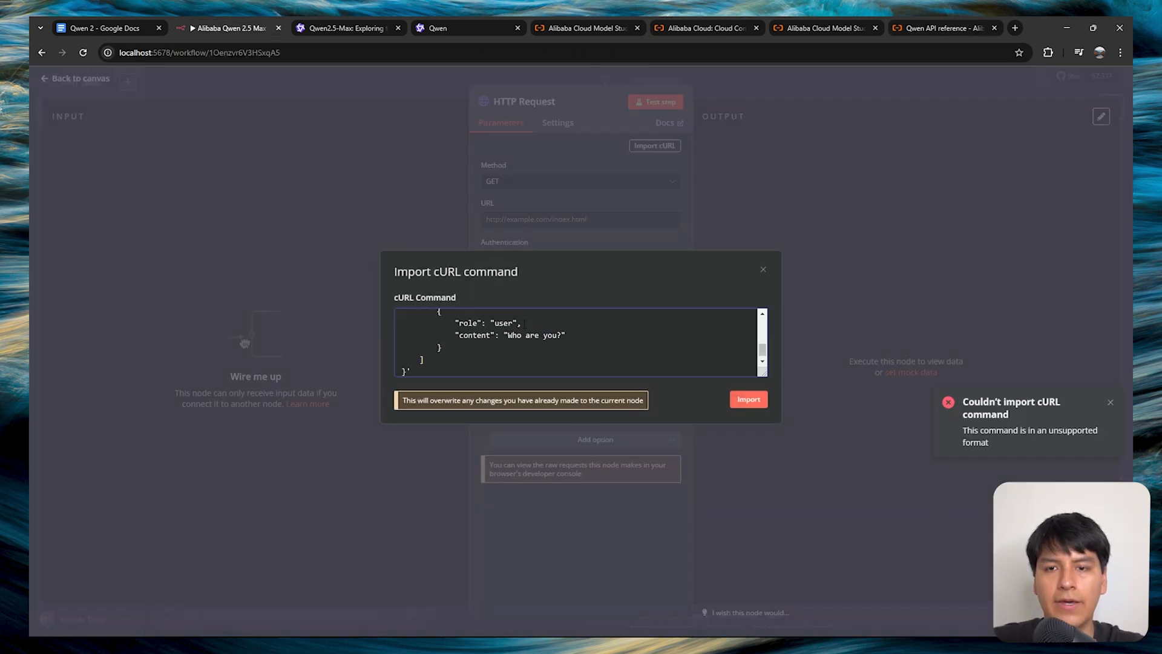
{"action": "left_click", "coordinate": [749, 401]}
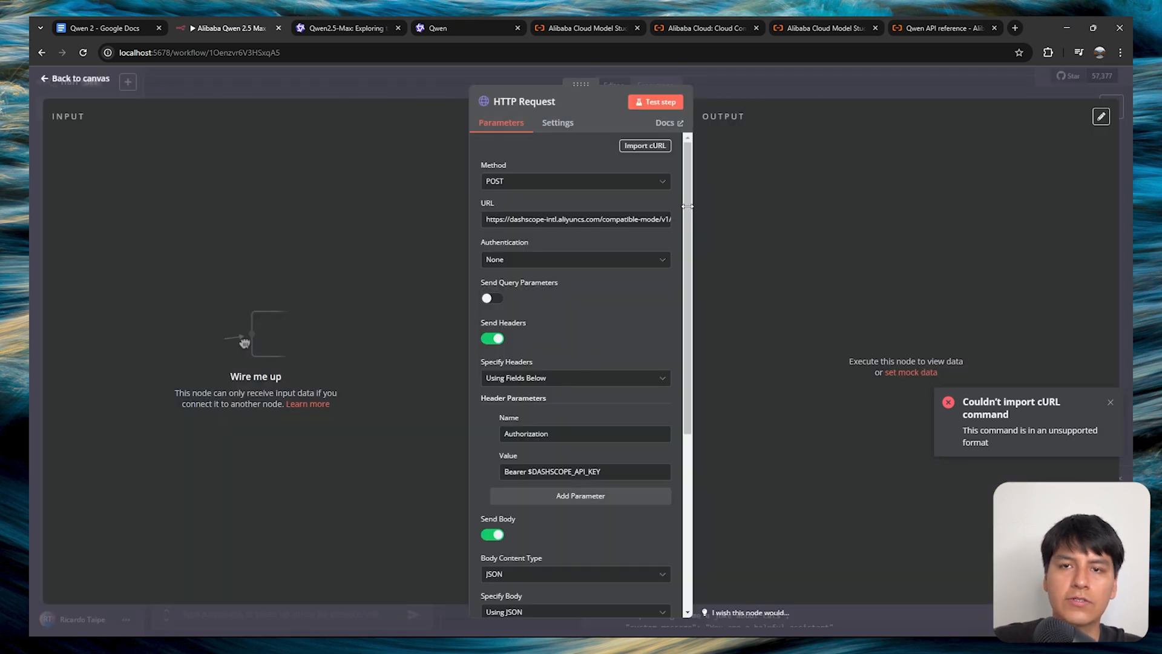
{"action": "left_click_drag", "start_coordinate": [688, 206], "coordinate": [691, 207]}
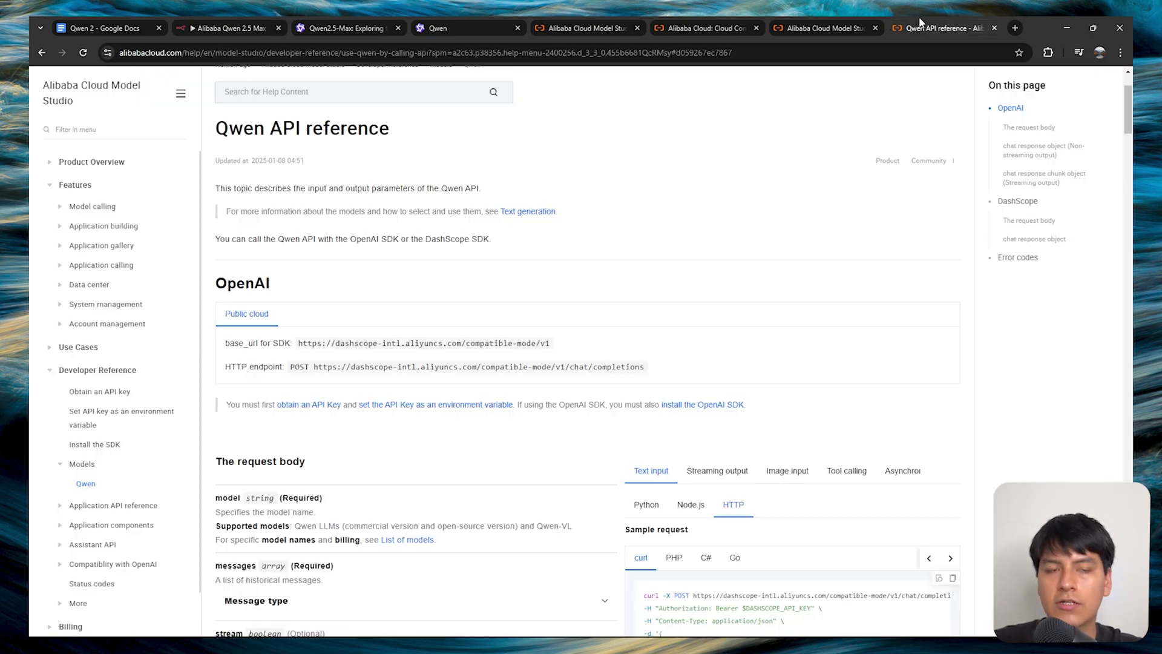
Step: Replace the $DASHSCOPE_API_KEY placeholder after Bearer in the Authorization header value with the Model Studio API key
{"action": "left_click", "coordinate": [944, 27]}
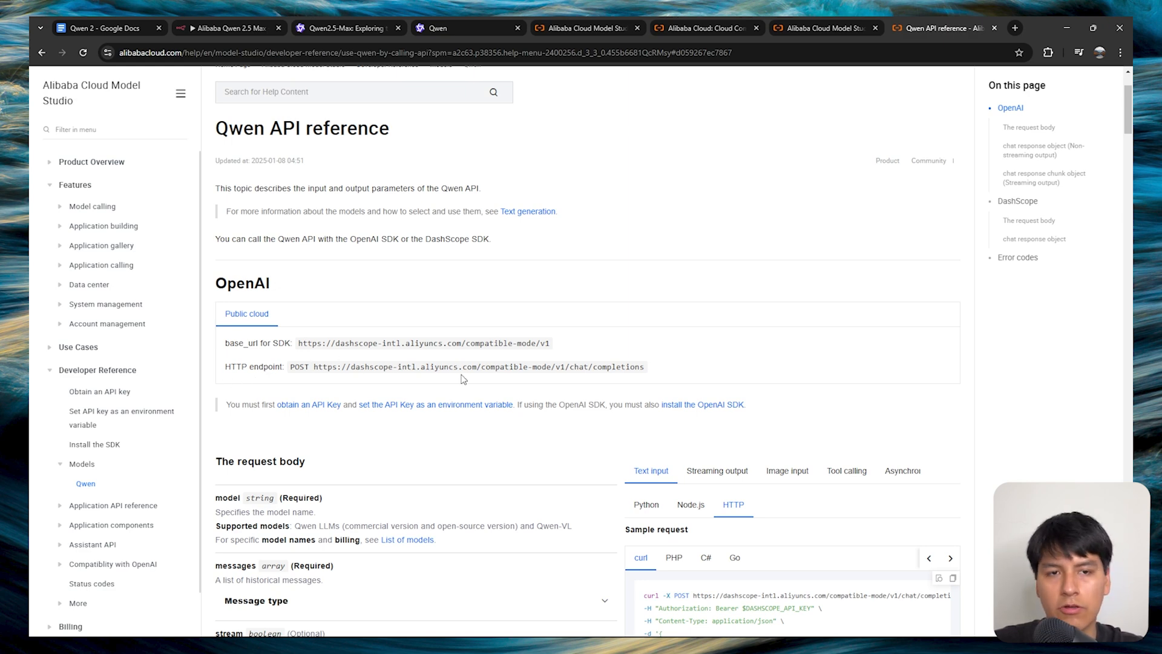
{"action": "left_click", "coordinate": [254, 28]}
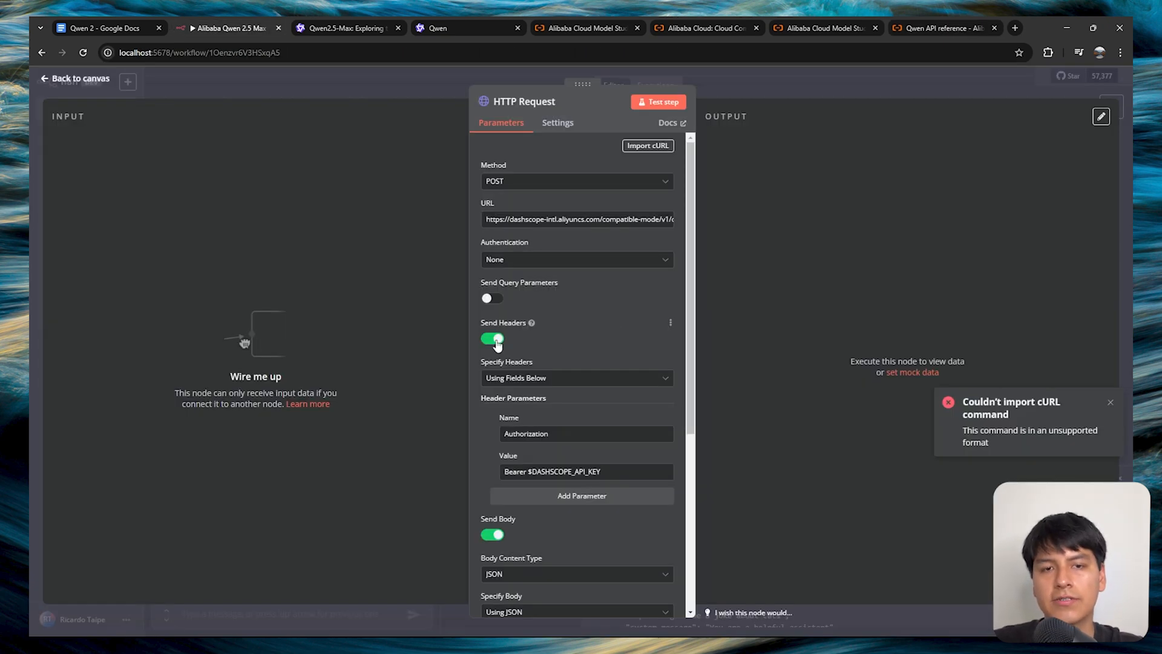
{"action": "scroll", "coordinate": [592, 303], "scroll_direction": "down", "scroll_amount": 1}
{"action": "scroll", "coordinate": [592, 265], "scroll_direction": "down", "scroll_amount": 2}
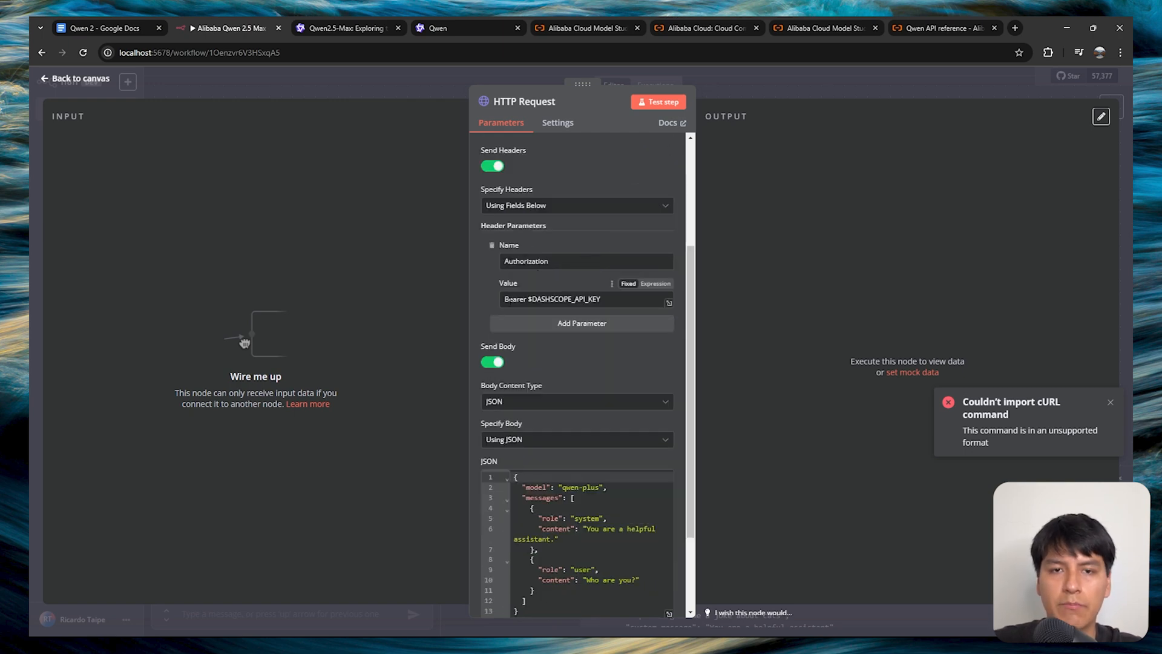
{"action": "key", "text": "BackSpace"}
{"action": "key", "text": "BackSpace"}
{"action": "key", "text": "BackSpace"}
{"action": "key", "text": "BackSpace"}
{"action": "key", "text": "BackSpace"}
{"action": "key", "text": "BackSpace"}
{"action": "key", "text": "BackSpace"}
{"action": "key", "text": "BackSpace"}
{"action": "key", "text": "BackSpace"}
{"action": "key", "text": "BackSpace"}
{"action": "key", "text": "BackSpace"}
{"action": "key", "text": "BackSpace"}
{"action": "key", "text": "BackSpace"}
{"action": "key", "text": "BackSpace"}
{"action": "key", "text": "BackSpace"}
{"action": "key", "text": "BackSpace"}
{"action": "key", "text": "BackSpace"}
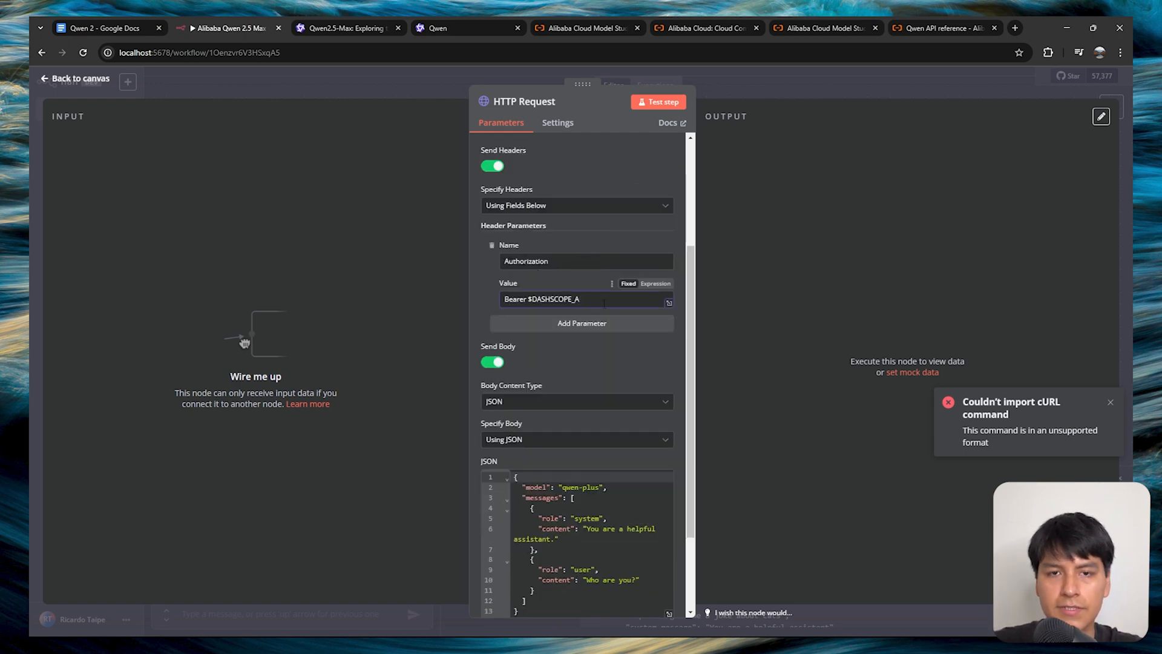
{"action": "key", "text": "BackSpace"}
{"action": "key", "text": "ctrl+v"}
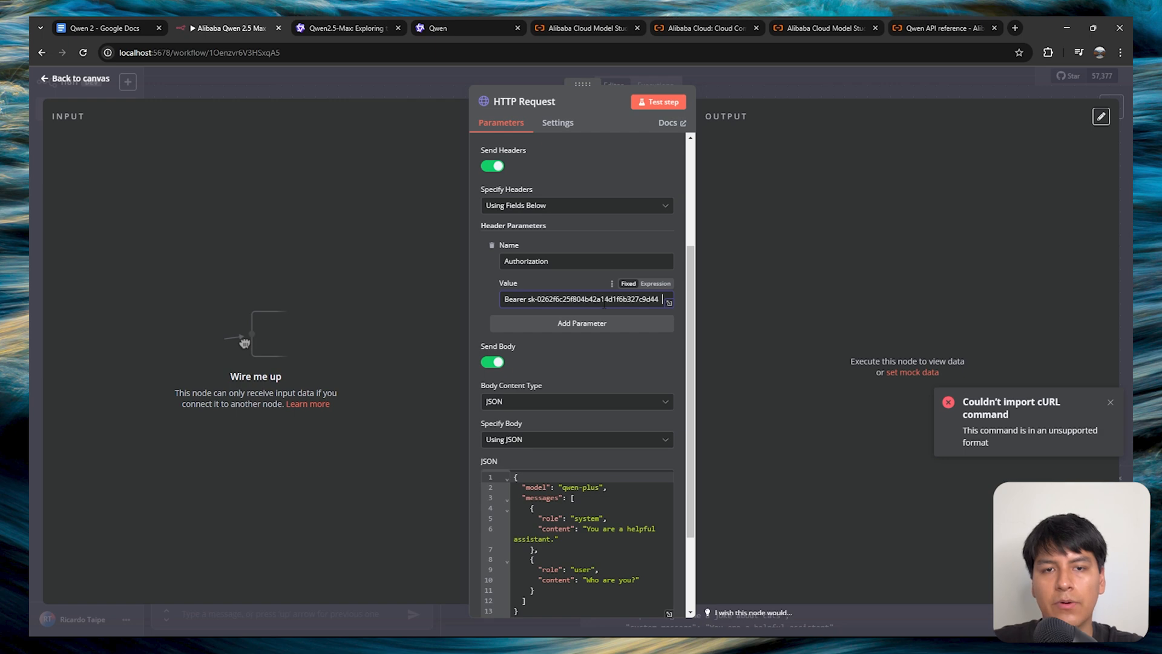
Step: Set the model in the HTTP Request node's JSON body to qwen-max-2025-01-25
{"action": "scroll", "coordinate": [565, 416], "scroll_direction": "up", "scroll_amount": 1}
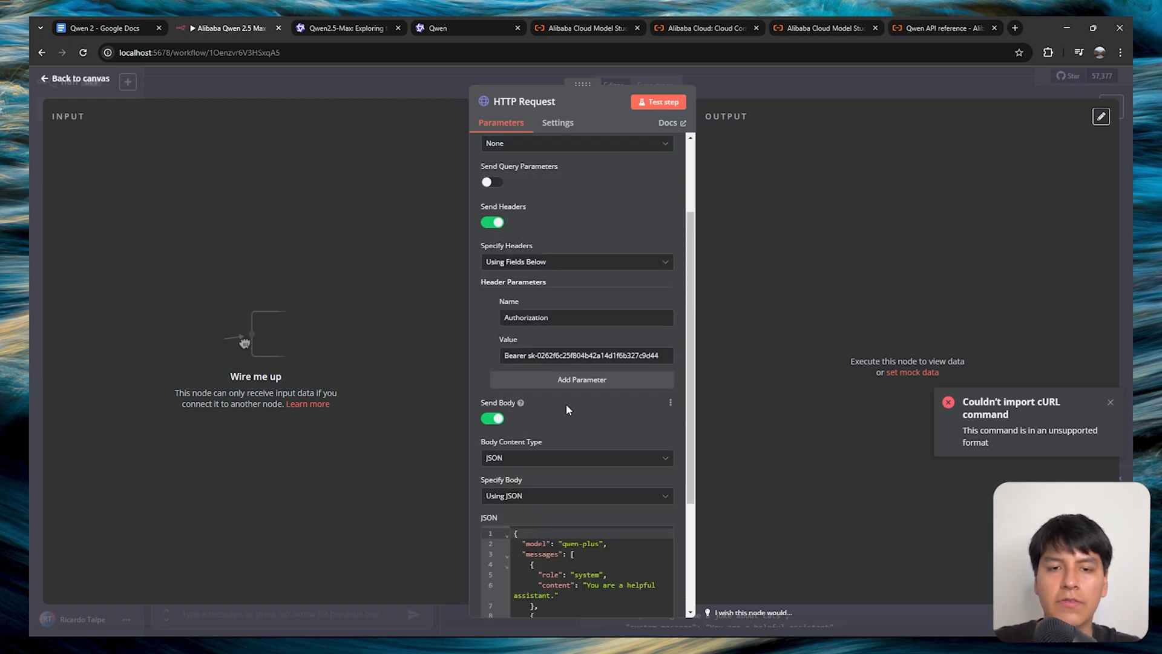
{"action": "scroll", "coordinate": [593, 374], "scroll_direction": "down", "scroll_amount": 2}
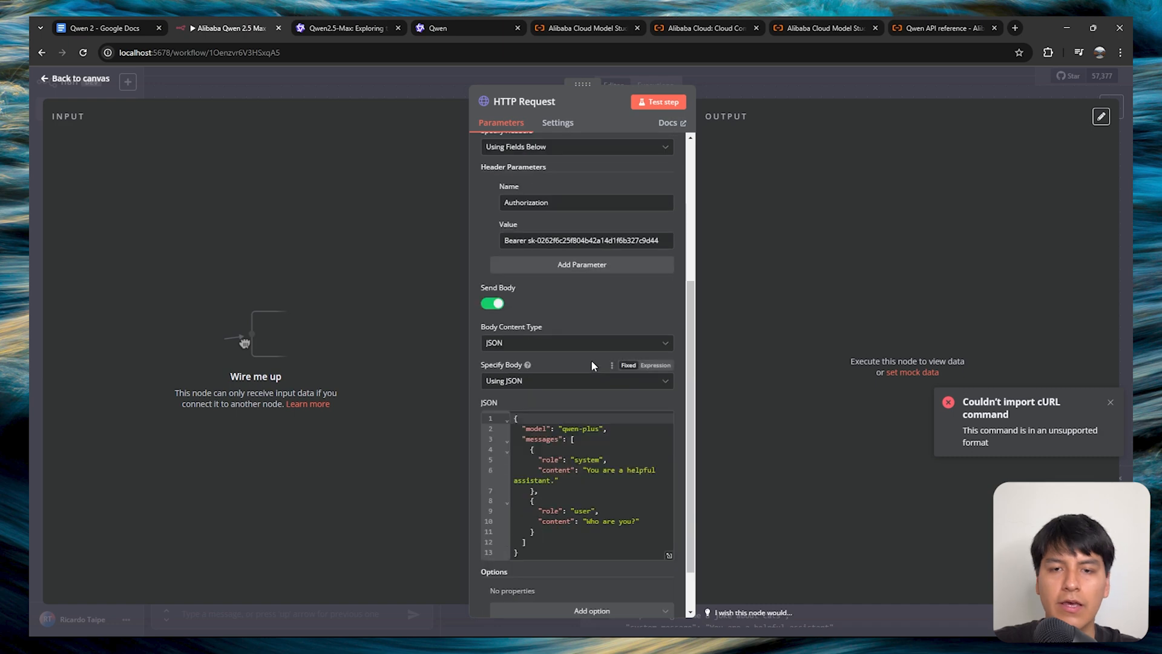
{"action": "scroll", "coordinate": [581, 308], "scroll_direction": "down", "scroll_amount": 1}
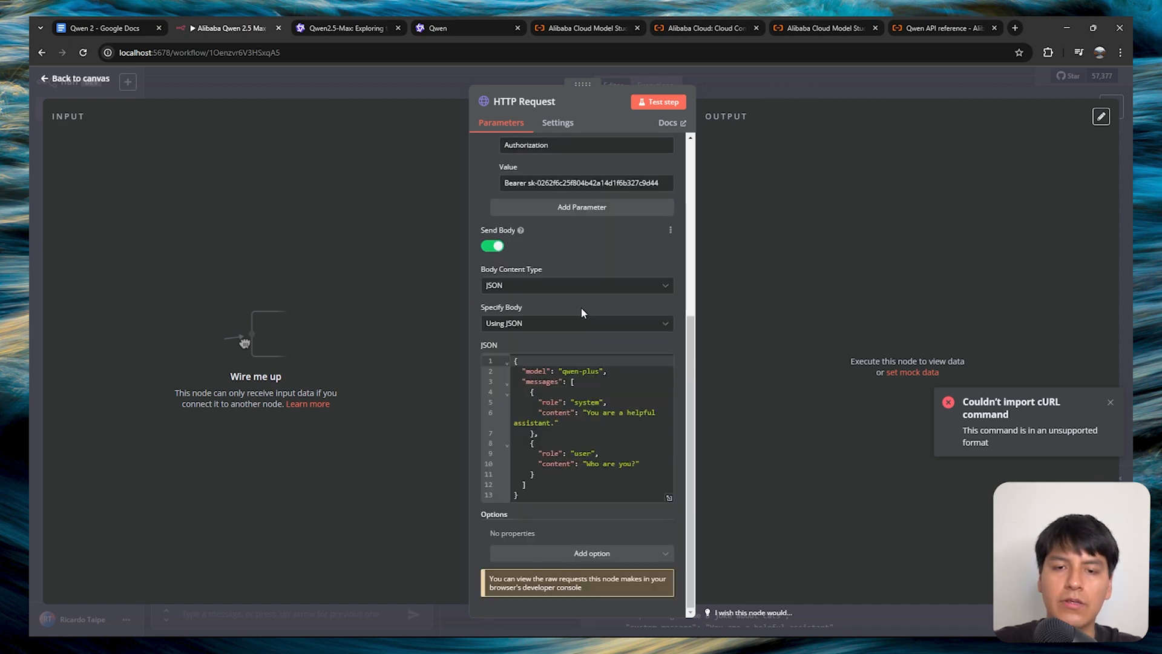
{"action": "left_click", "coordinate": [599, 371]}
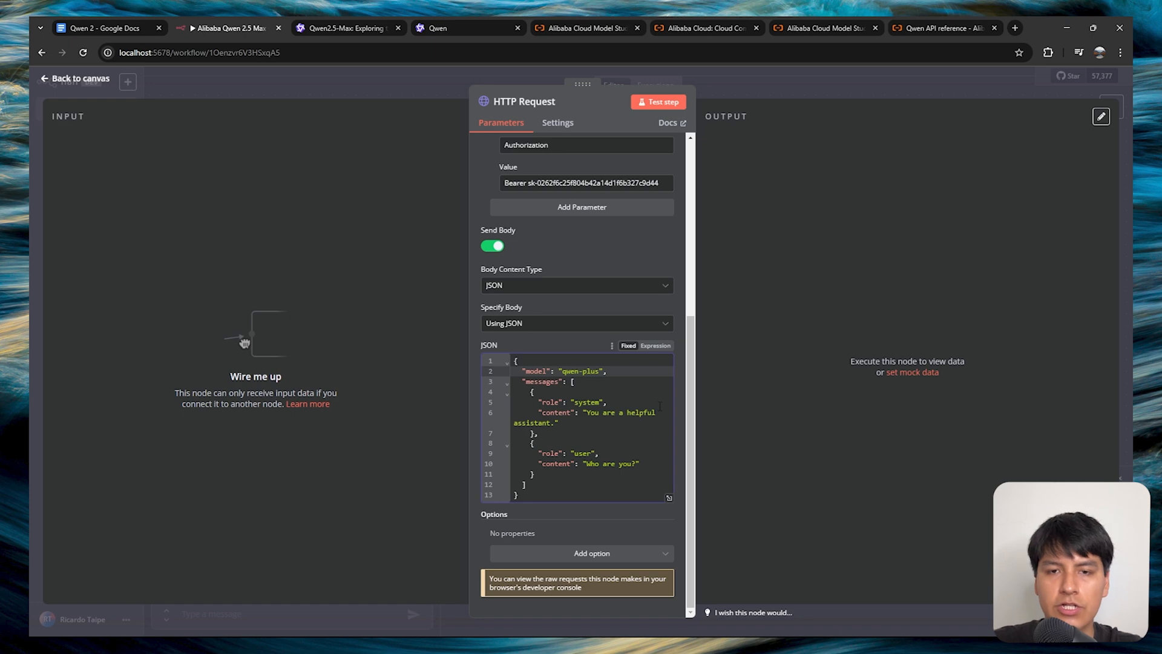
{"action": "key", "text": "BackSpace"}
{"action": "key", "text": "BackSpace"}
{"action": "key", "text": "BackSpace"}
{"action": "key", "text": "BackSpace"}
{"action": "key", "text": "BackSpace"}
{"action": "key", "text": "BackSpace"}
{"action": "key", "text": "BackSpace"}
{"action": "key", "text": "BackSpace"}
{"action": "key", "text": "BackSpace"}
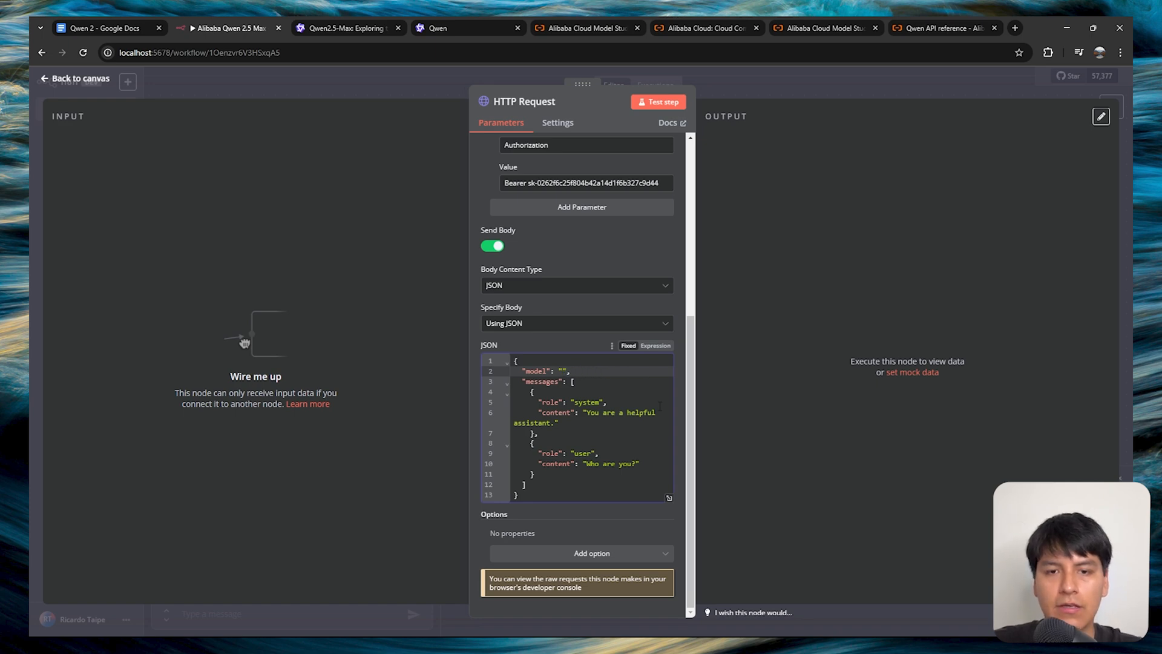
{"action": "key", "text": "ctrl+v"}
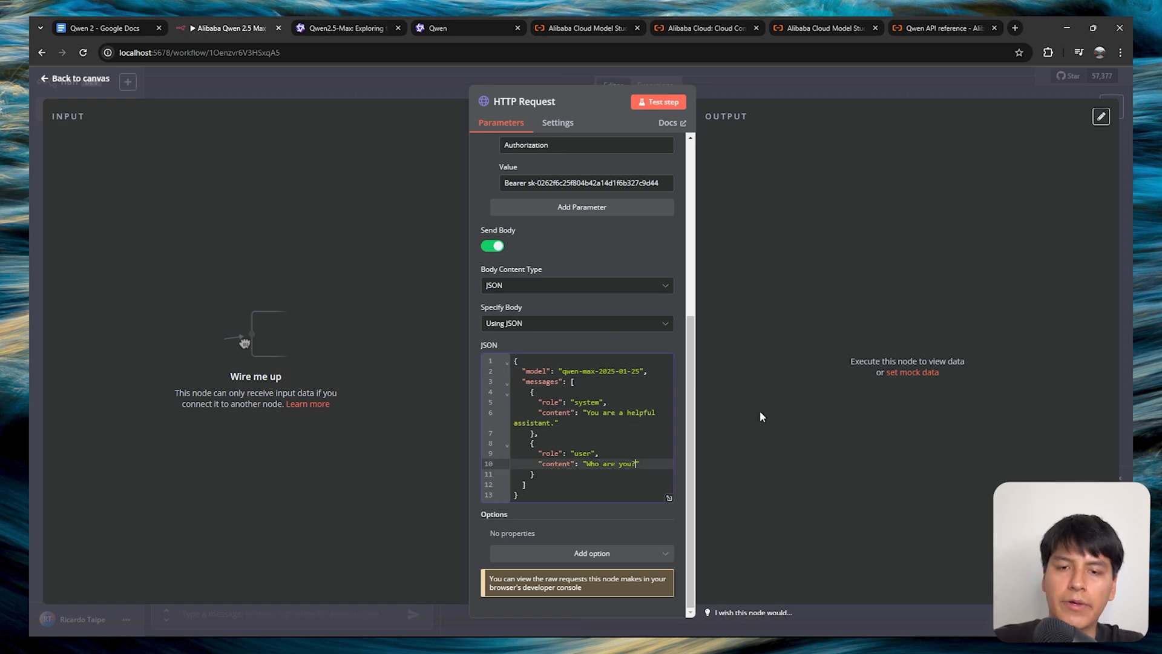
Step: Set the user message content in the JSON body to "Give me a joke about dogs" and test the HTTP Request node
{"action": "key", "text": "BackSpace"}
{"action": "key", "text": "BackSpace"}
{"action": "key", "text": "BackSpace"}
{"action": "key", "text": "BackSpace"}
{"action": "key", "text": "BackSpace"}
{"action": "key", "text": "BackSpace"}
{"action": "key", "text": "BackSpace"}
{"action": "key", "text": "BackSpace"}
{"action": "key", "text": "BackSpace"}
{"action": "key", "text": "BackSpace"}
{"action": "key", "text": "BackSpace"}
{"action": "key", "text": "BackSpace"}
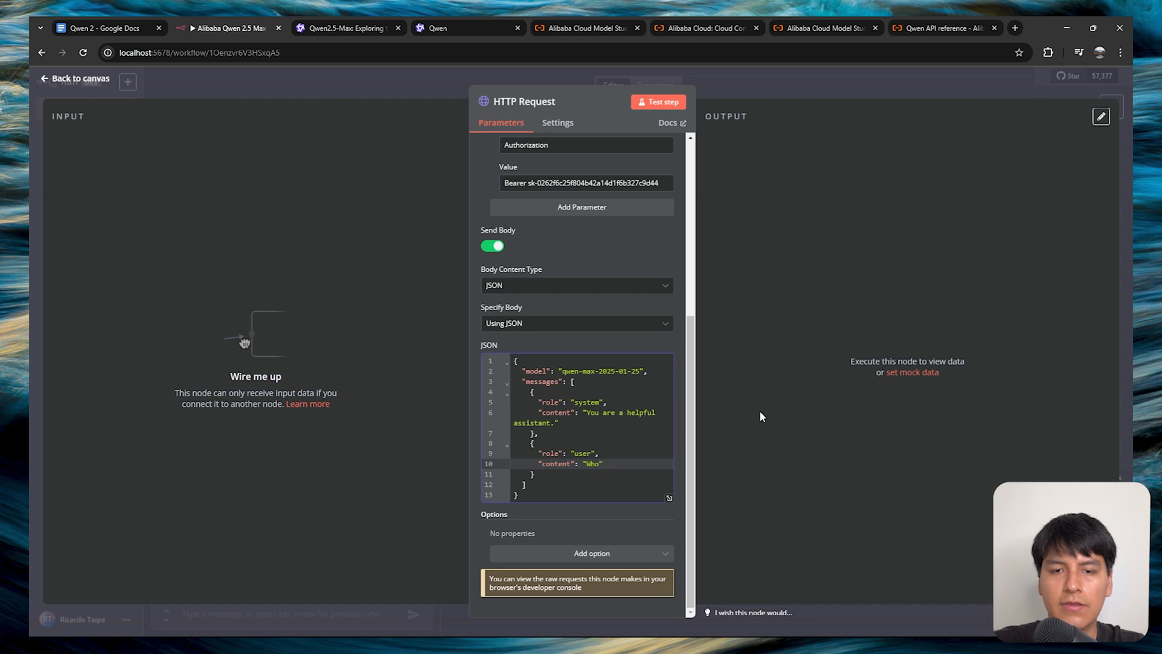
{"action": "type", "text": "Give me a j"}
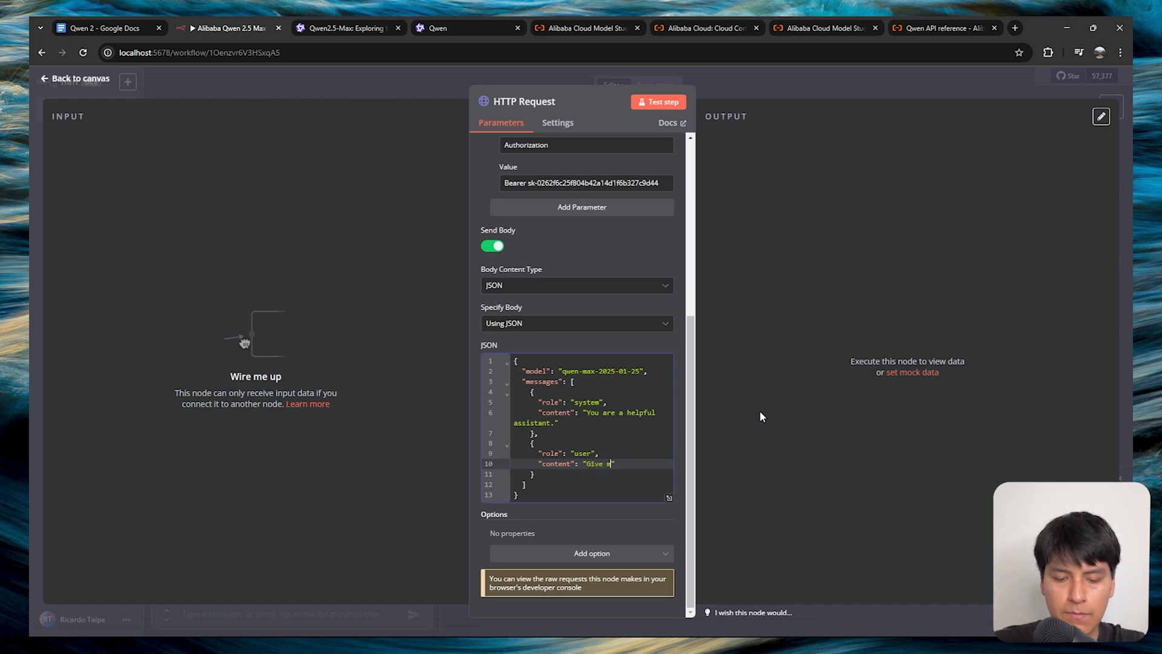
{"action": "type", "text": "oke about dogs"}
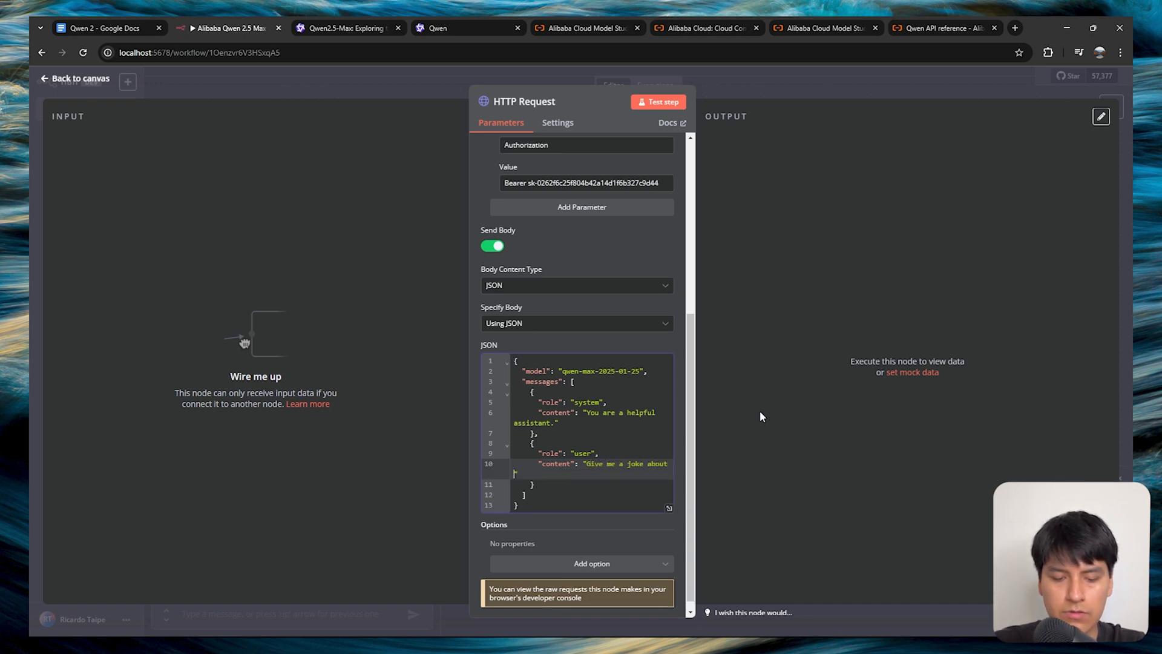
{"action": "left_click", "coordinate": [676, 104]}
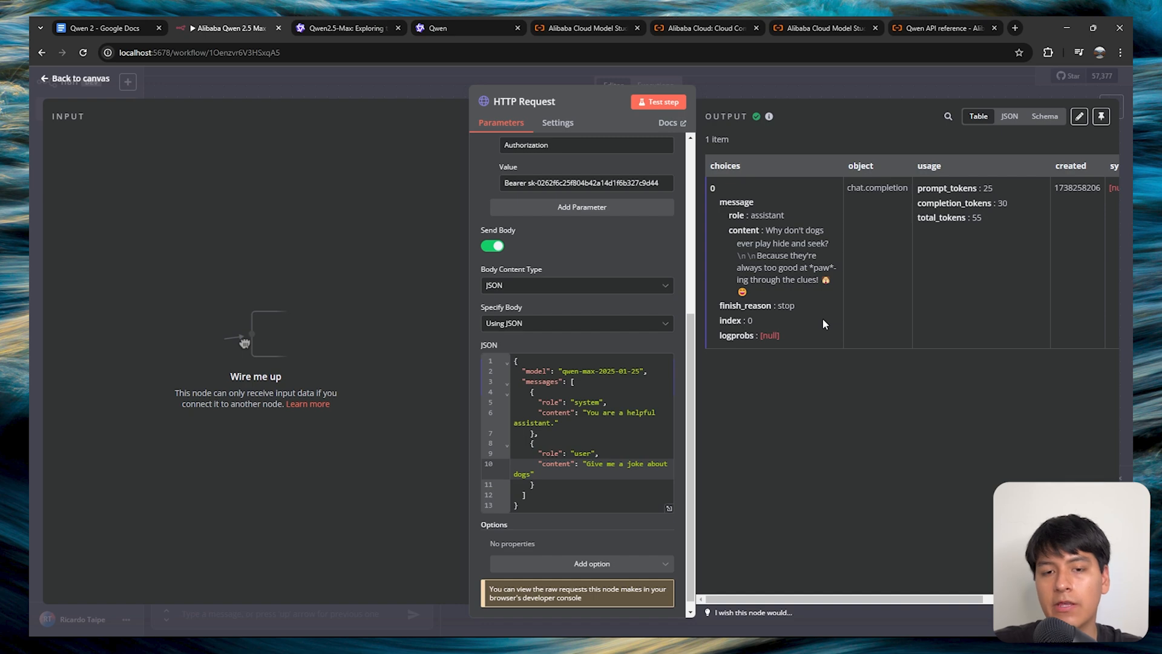
Step: Examine the request body parameters and the sample request and response in the Qwen API reference
{"action": "left_click", "coordinate": [956, 28]}
{"action": "scroll", "coordinate": [694, 375], "scroll_direction": "down", "scroll_amount": 6}
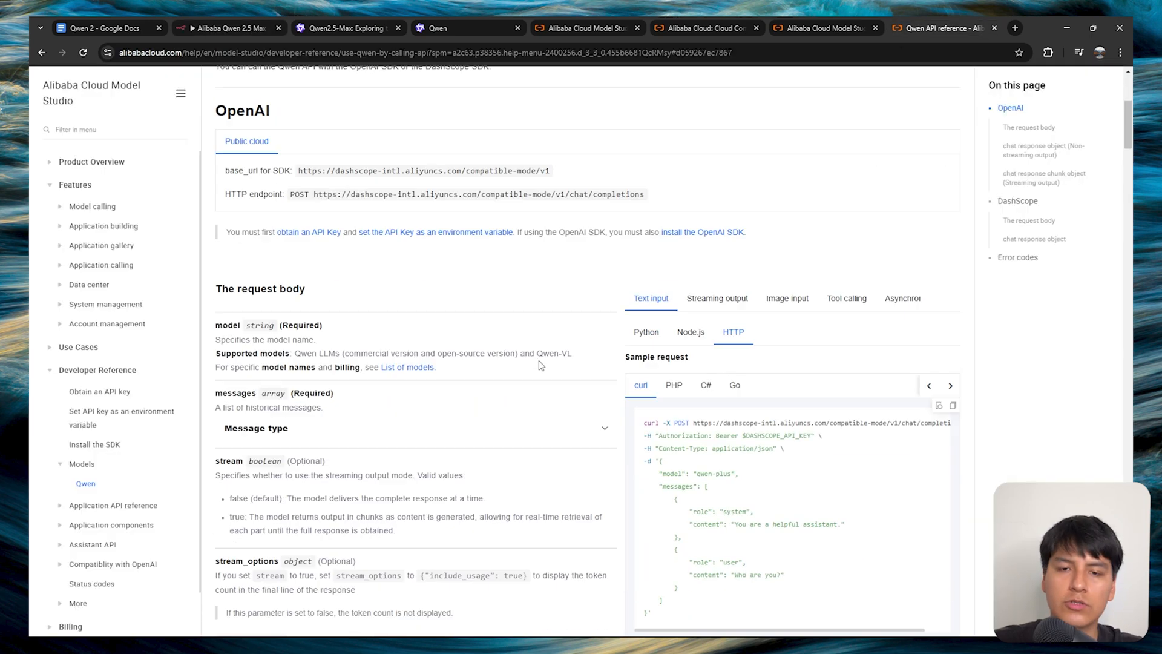
{"action": "scroll", "coordinate": [748, 394], "scroll_direction": "down", "scroll_amount": 2}
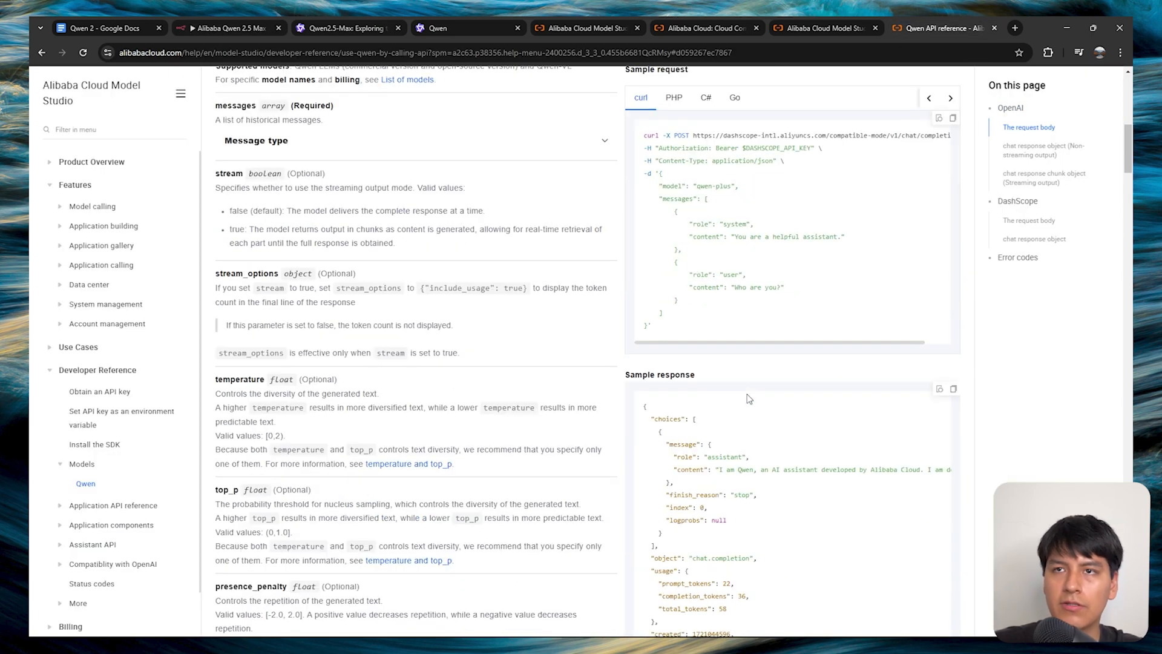